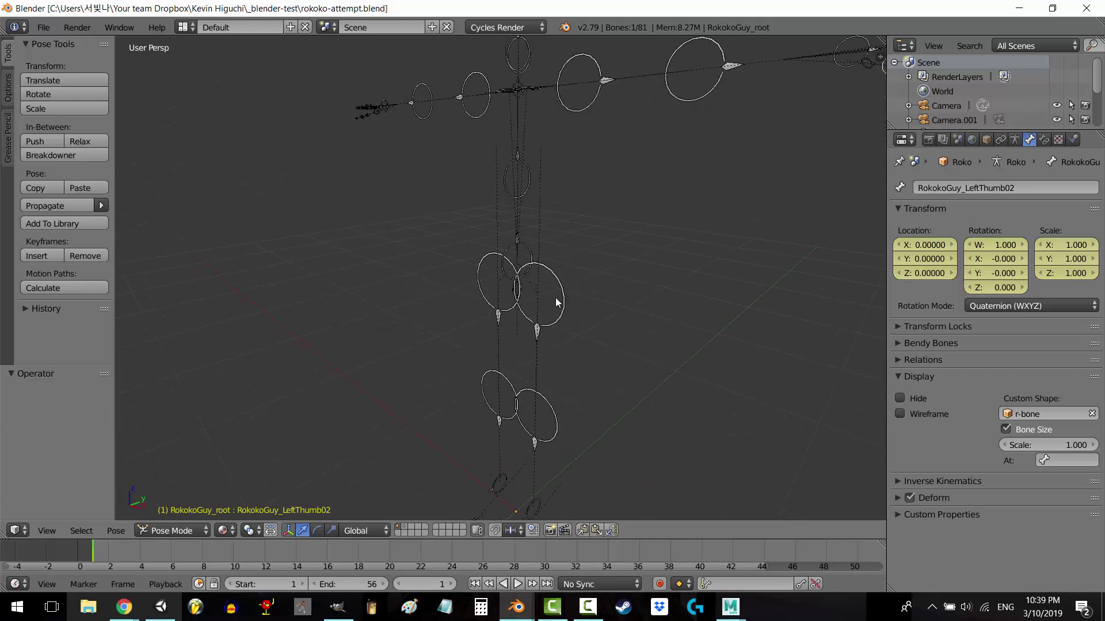
- Inspect the right upper leg, left foot and left toe end bones, orbiting down onto the legs
right_click(561, 289)
scroll(554, 313, "down", 4)
middle_click_drag(508, 367, 478, 372)
scroll(498, 325, "up", 3)
right_click(457, 329)
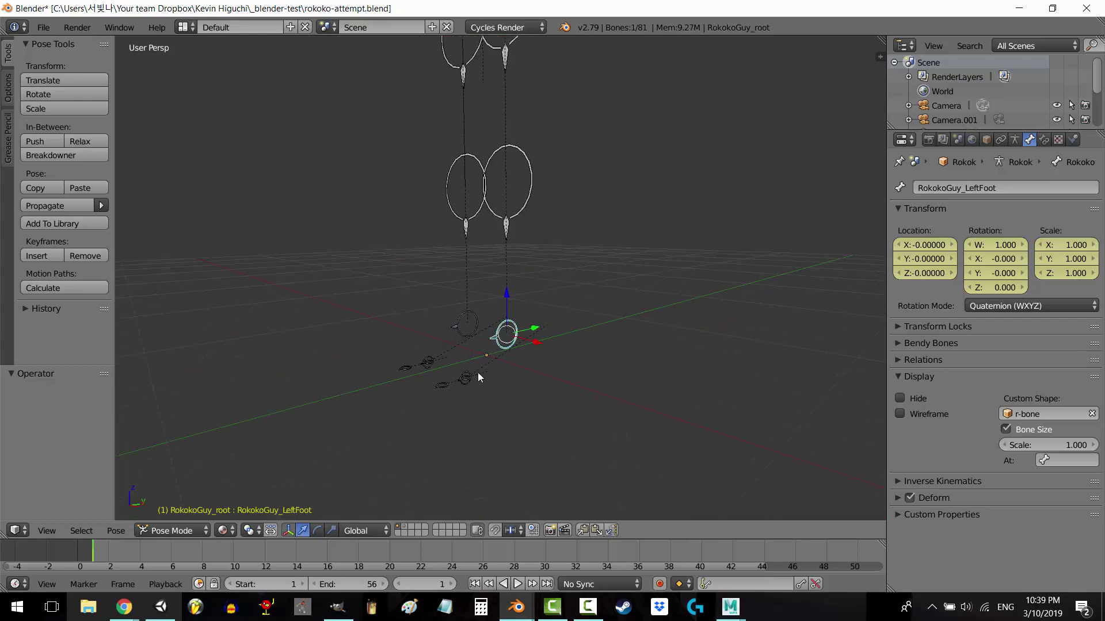
right_click(445, 388)
middle_click_drag(492, 291, 595, 305)
- Inspect the left thumb end, right arm, head end and head tip bones while orbiting the armature
right_click(524, 345)
middle_click_drag(523, 346, 507, 270)
right_click(431, 202)
middle_click_drag(406, 176, 582, 192)
right_click(583, 193)
middle_click_drag(576, 234, 458, 233)
right_click(504, 126)
- Inspect the right hand, a right index finger and the Spine2 bones from a front-facing view
right_click(454, 176)
right_click(584, 242)
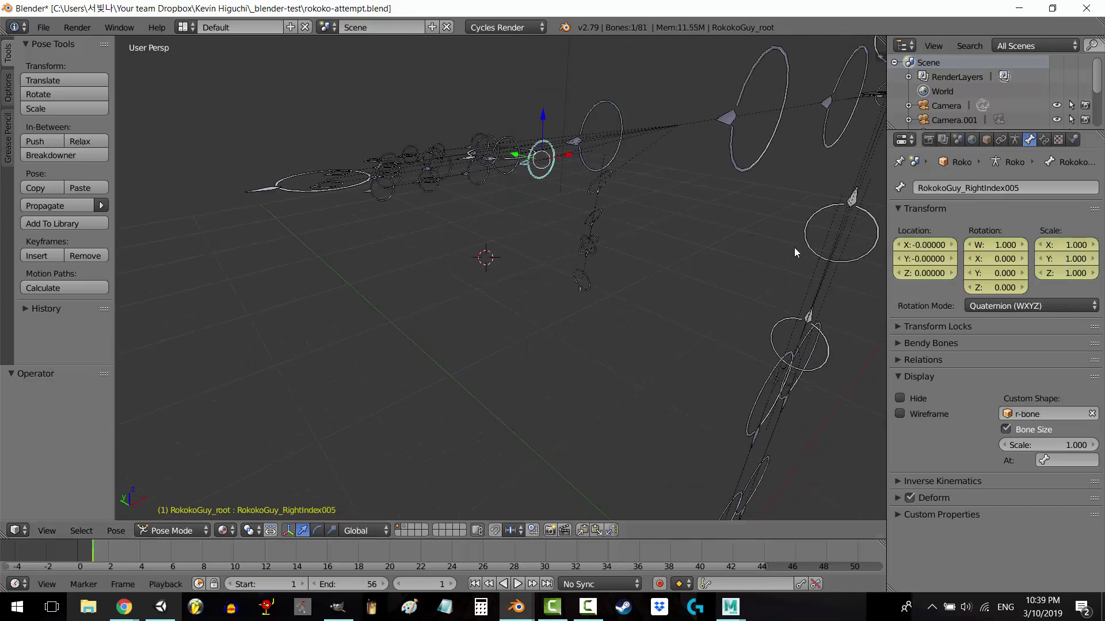
middle_click_drag(784, 251, 520, 302)
middle_click_drag(436, 340, 517, 296)
right_click(401, 183)
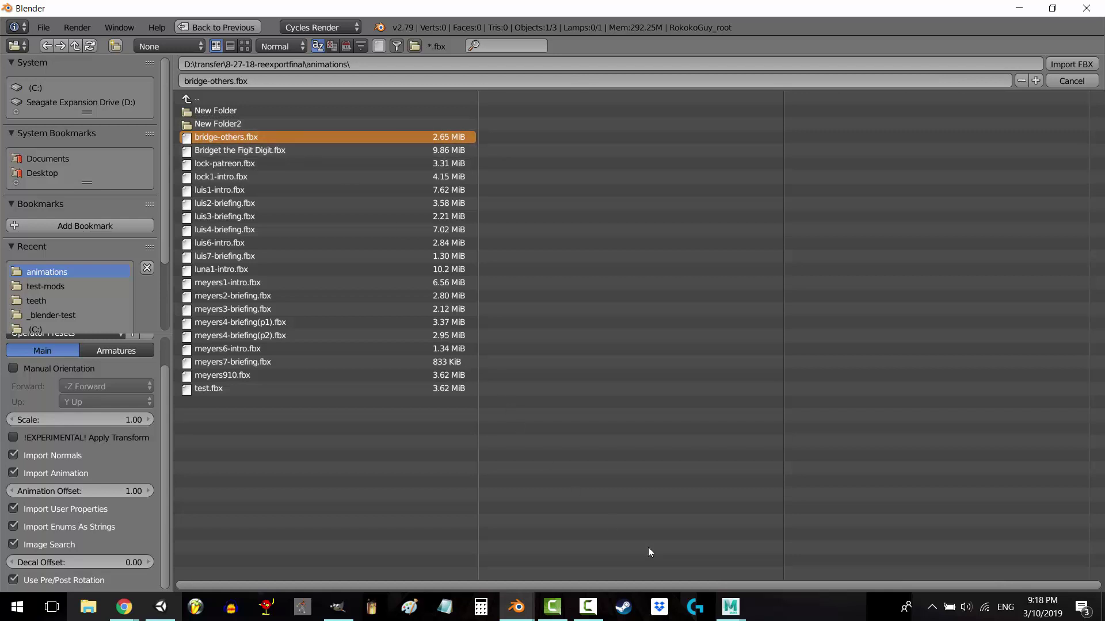
- Bring Maya forward and play the skeleton's motion-capture animation with Alt+V, orbiting around it
mouse_move(739, 616)
left_click(762, 582)
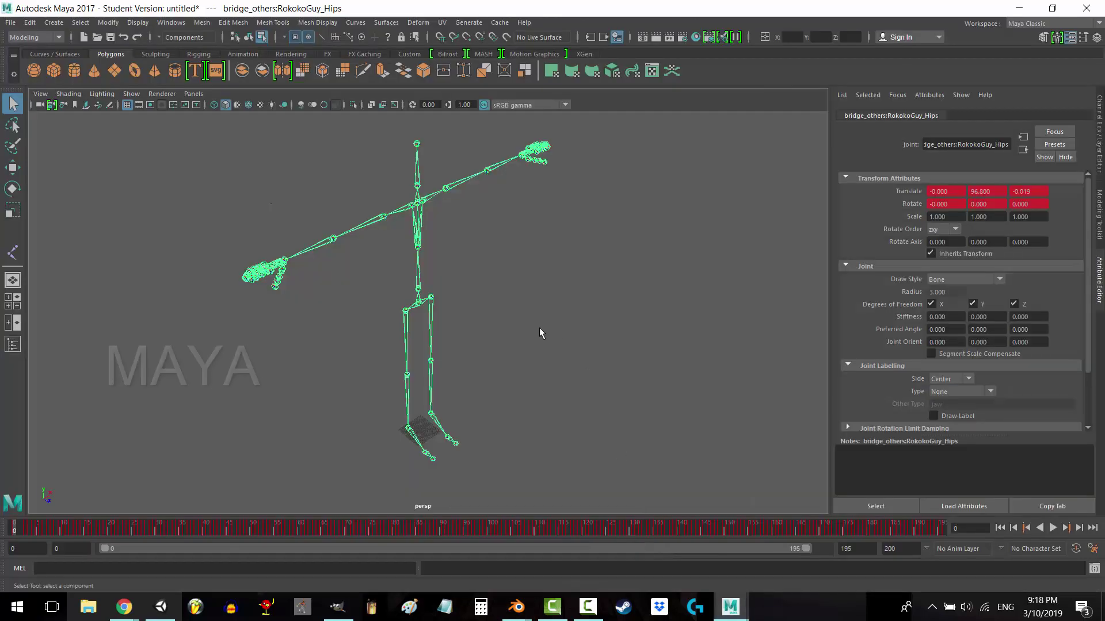
left_click_drag(507, 324, 345, 322, "alt")
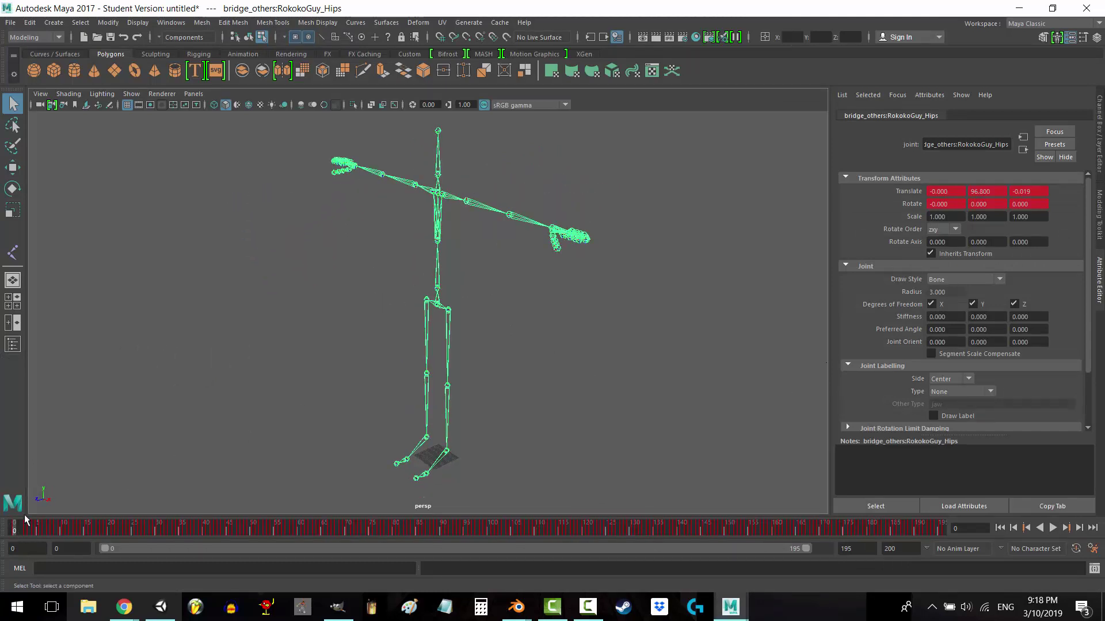
key("alt+v")
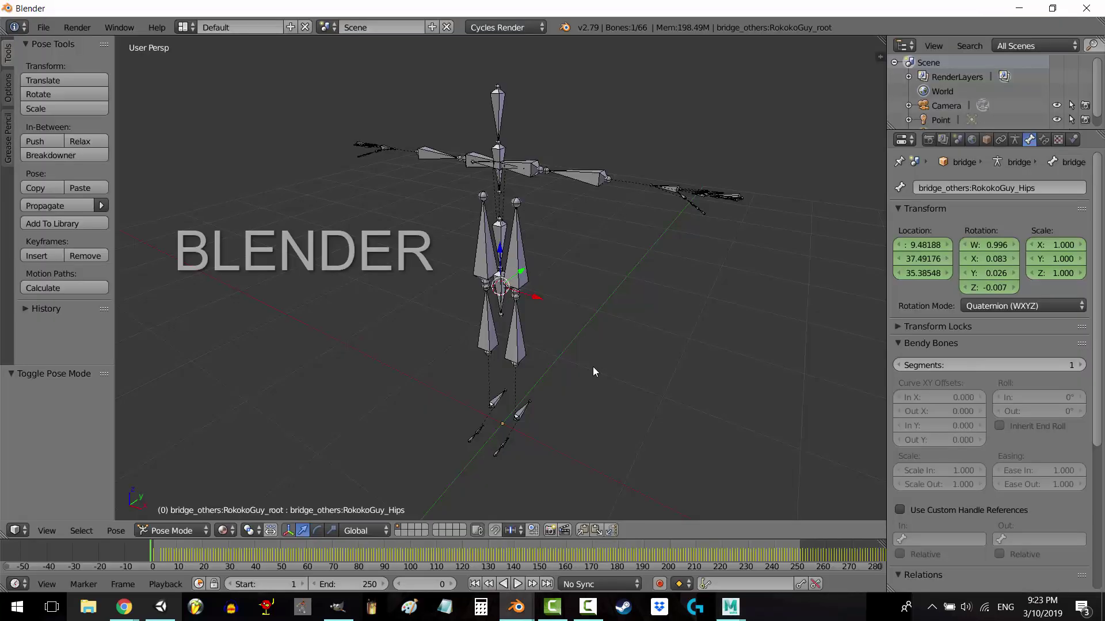
middle_click_drag(488, 363, 639, 391)
- Read the left lower and upper leg bones' rotations, then undo twice to restore the rest rotation
middle_click_drag(563, 397, 539, 389)
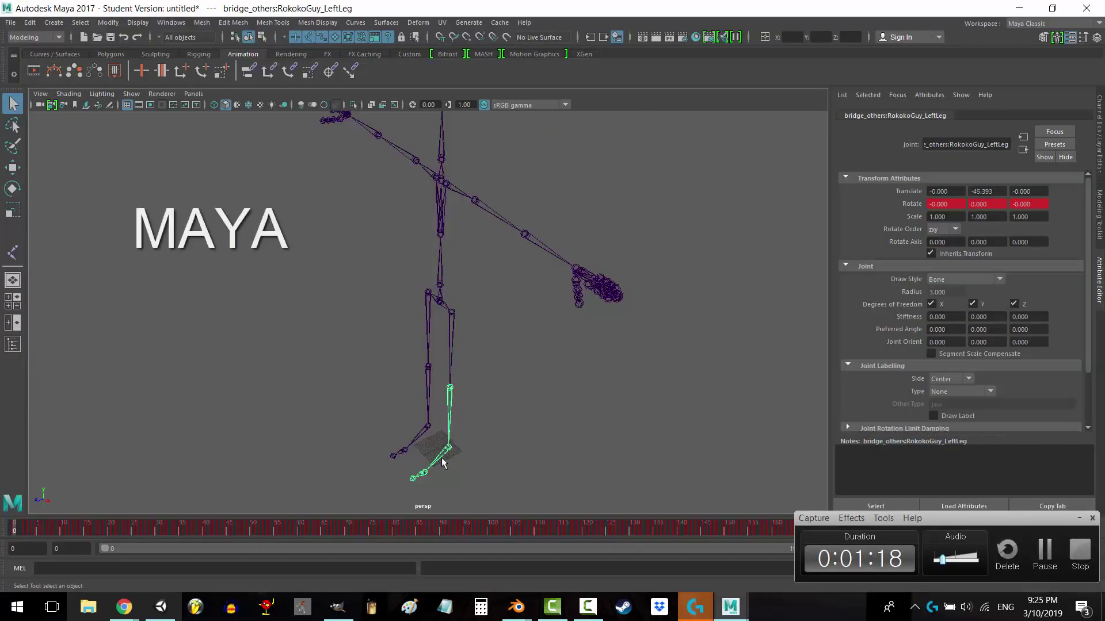
left_click(424, 476)
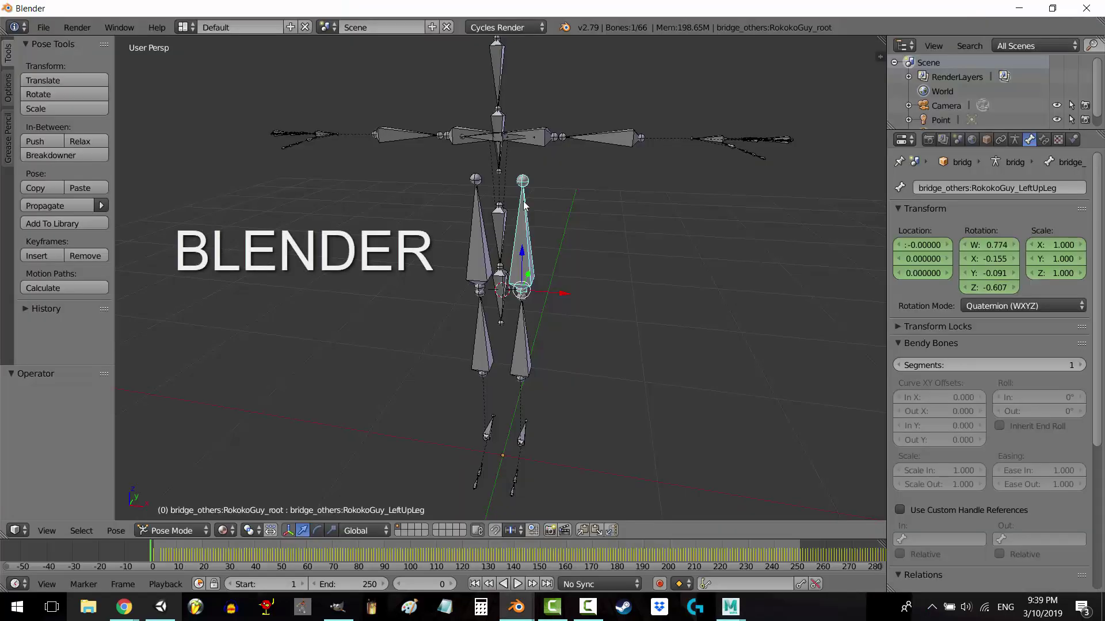
right_click(528, 360)
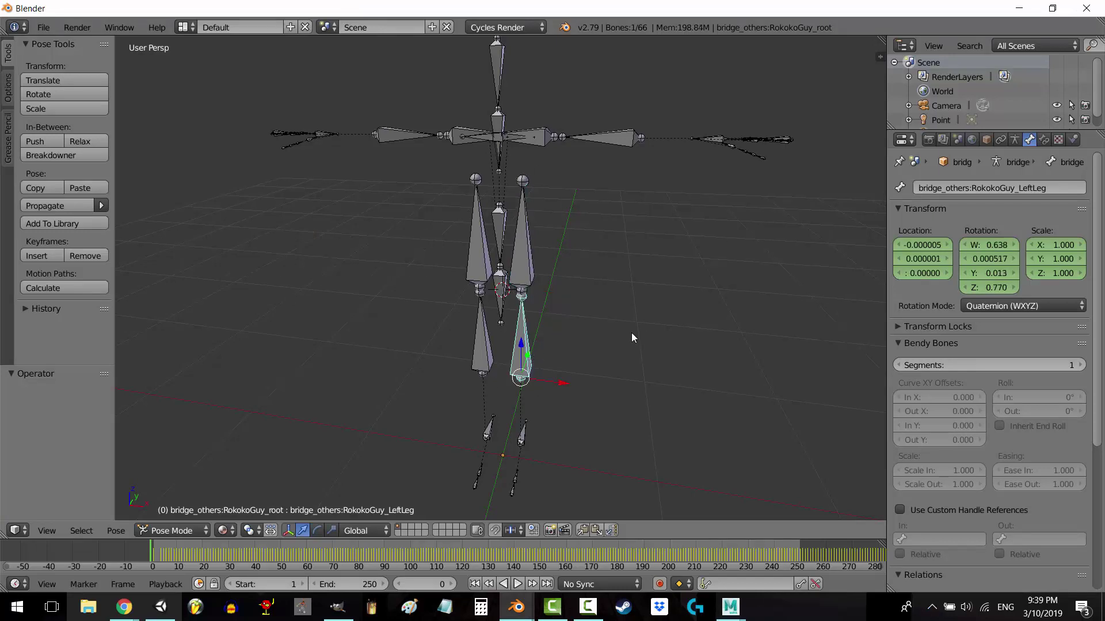
middle_click_drag(629, 338, 525, 291)
right_click(529, 256)
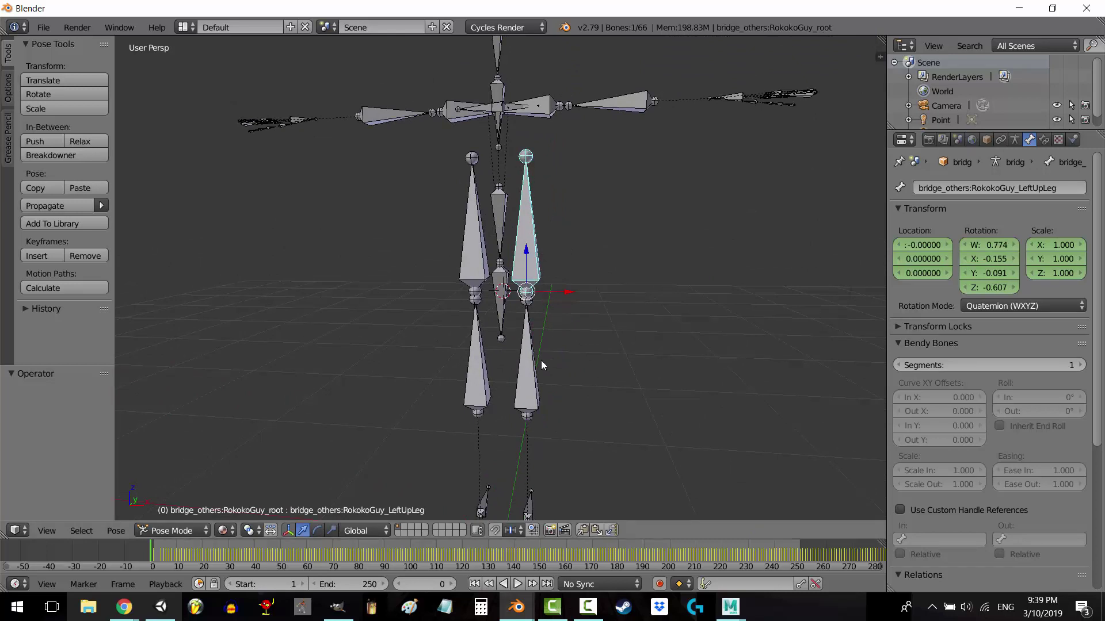
middle_click_drag(544, 360, 542, 239)
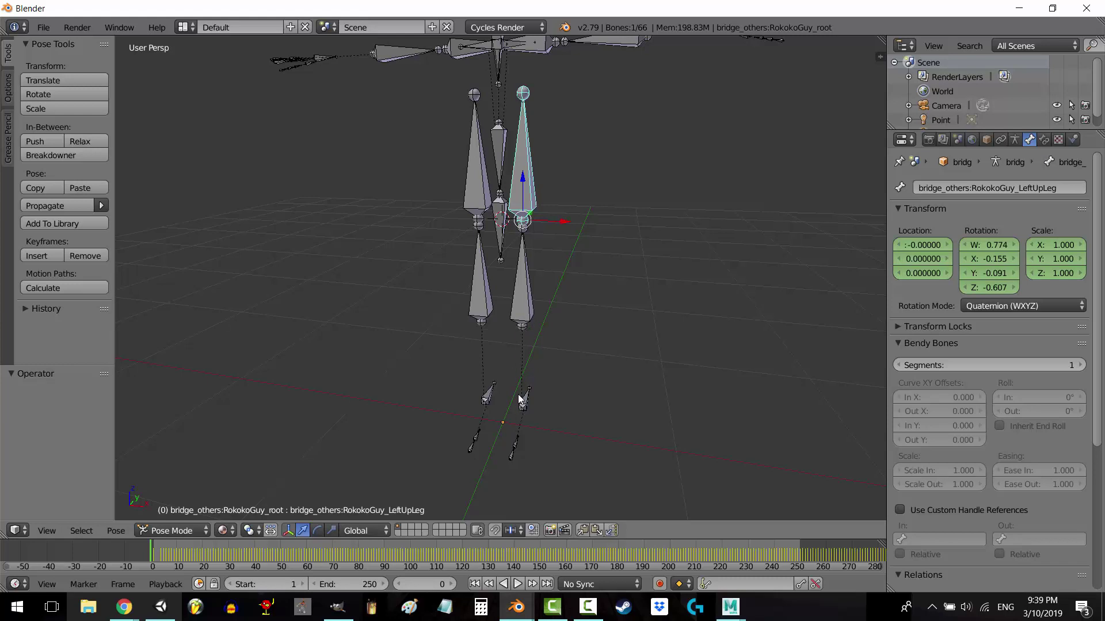
key("ctrl+z")
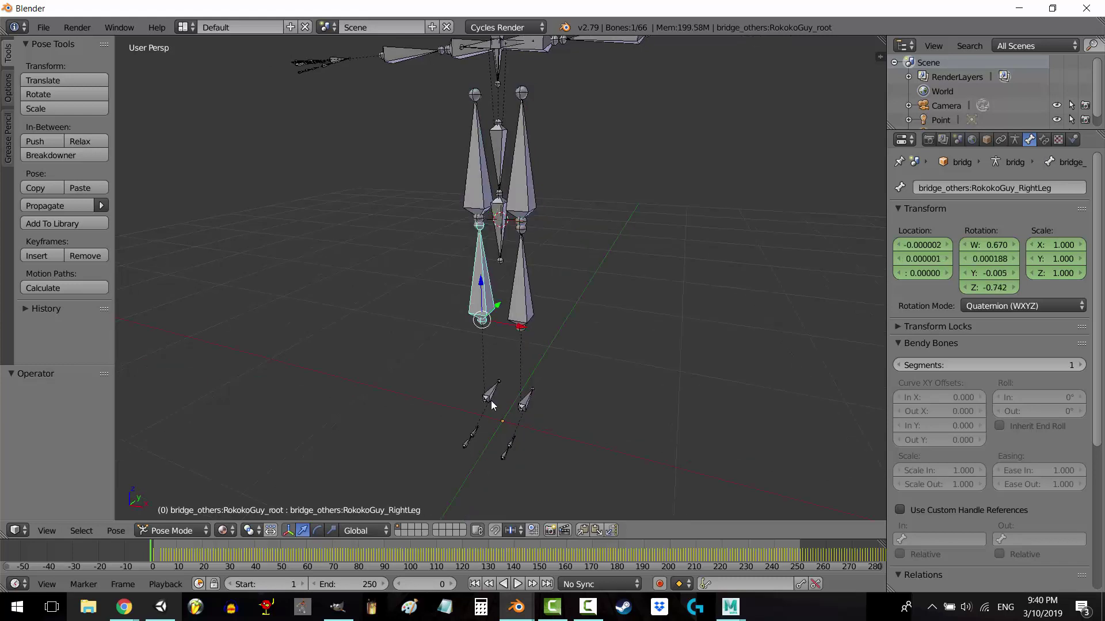
key("ctrl+z")
key("ctrl+z")
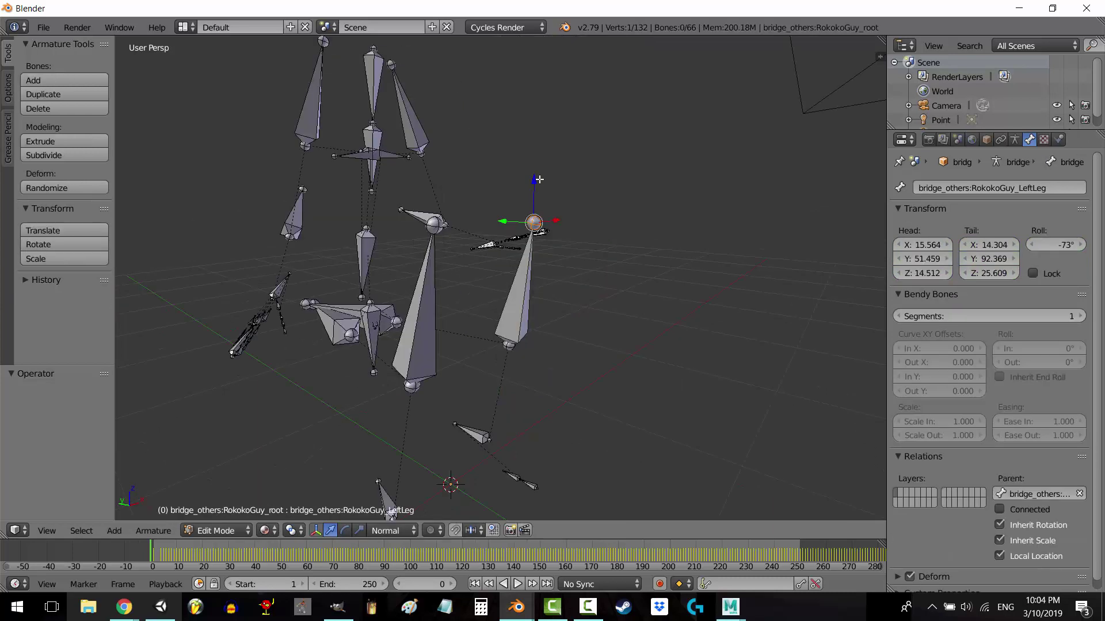
- Move the selected bone along Z, then along Y
key("g")
key("z")
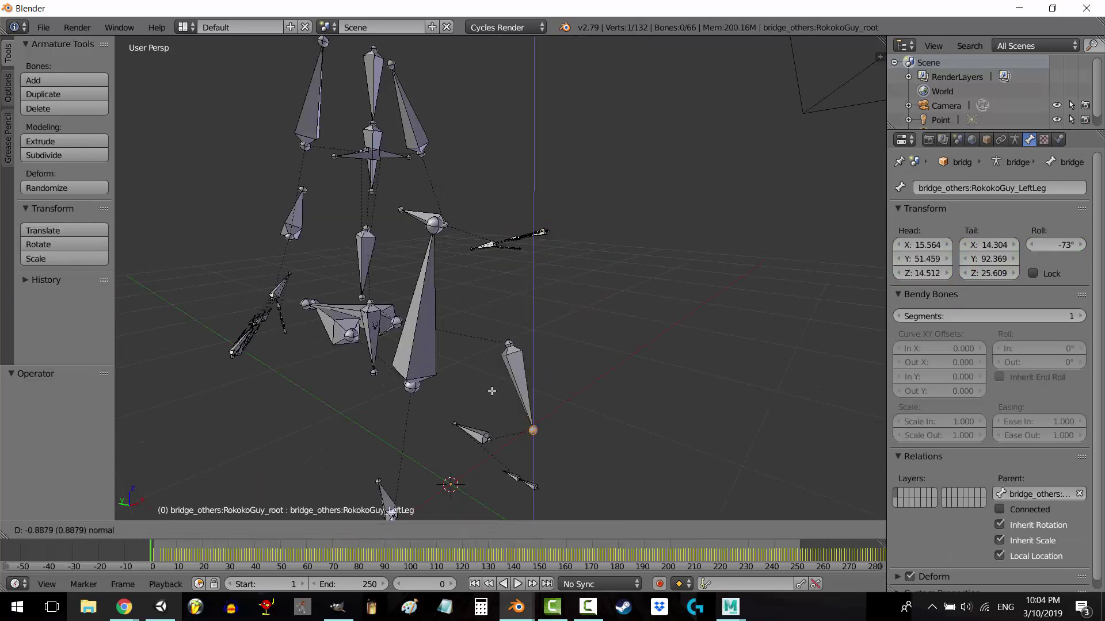
left_click(492, 402)
key("g")
key("y")
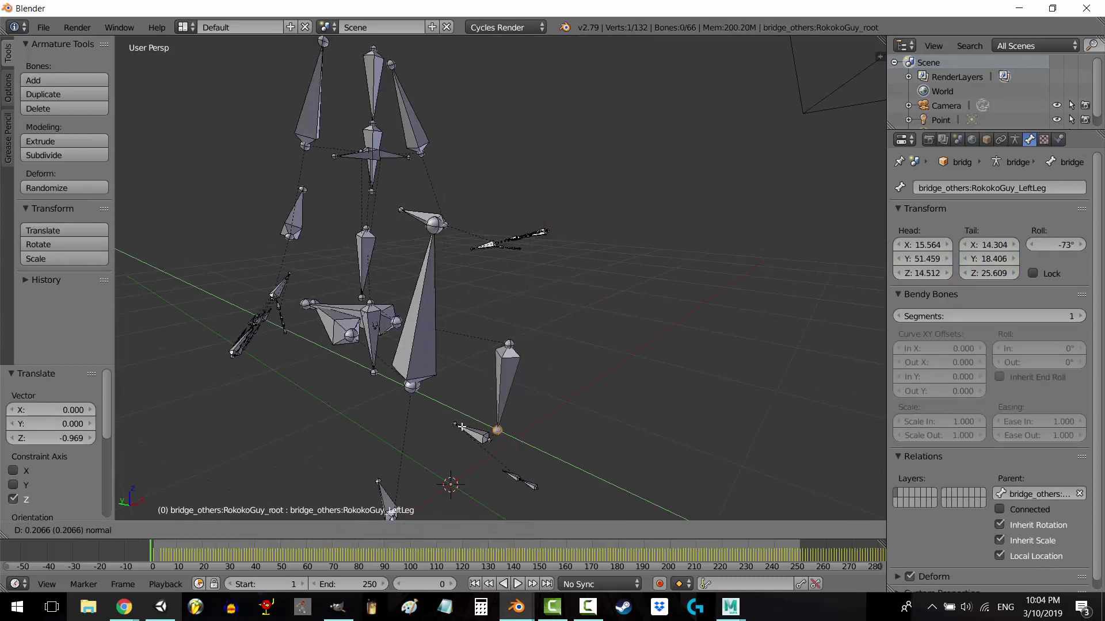
left_click(495, 391)
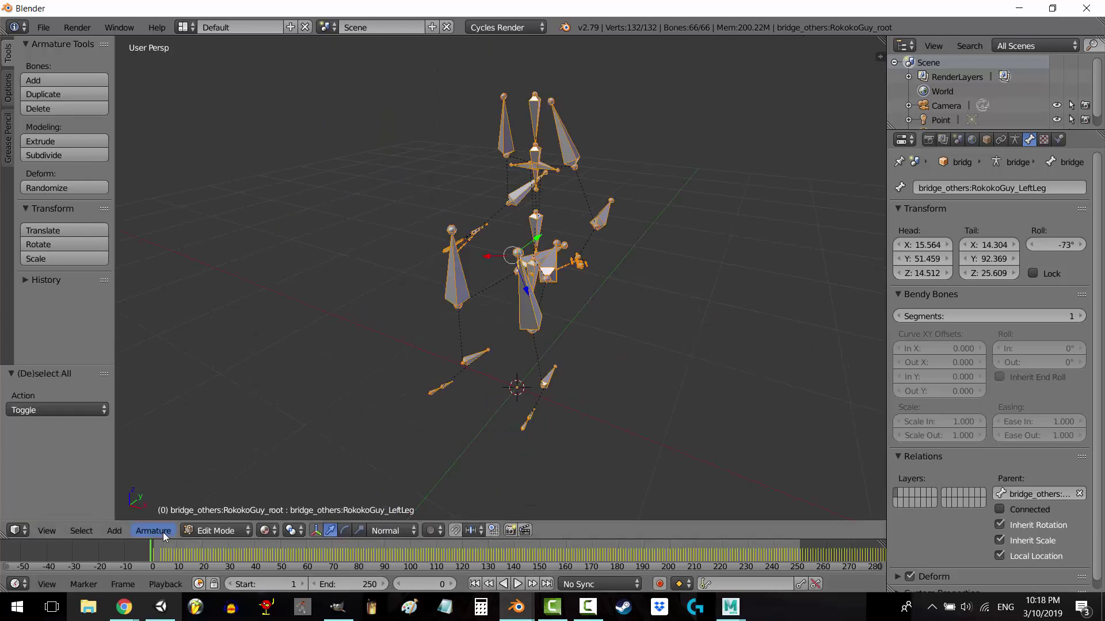
- Reverse the direction of the selected bones and orbit to check the result
left_click(164, 533)
left_click(191, 330)
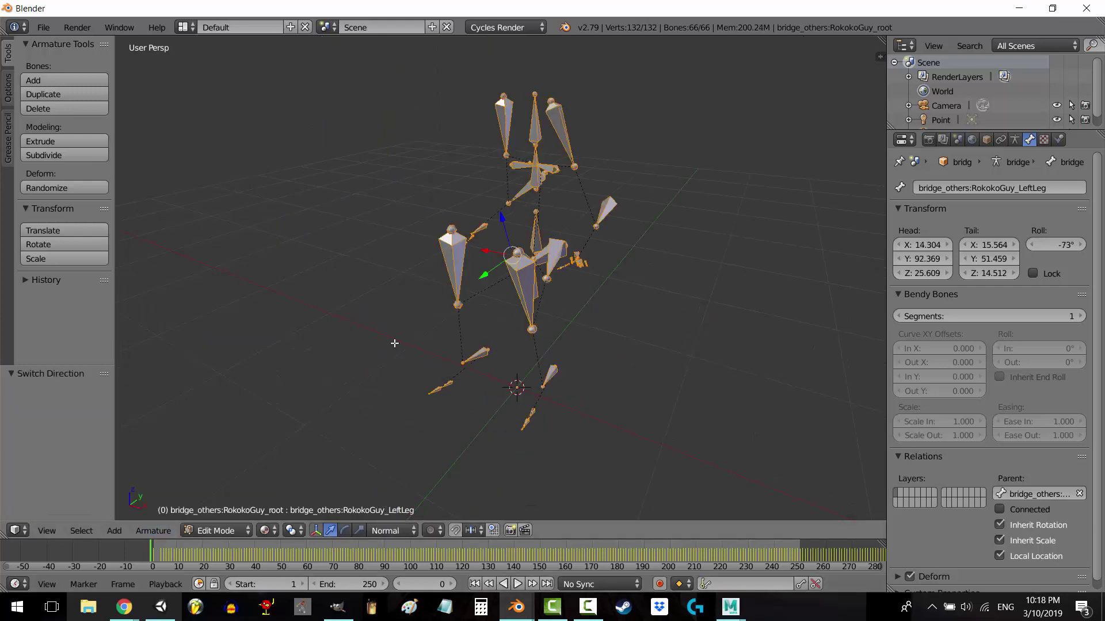
middle_click_drag(394, 347, 506, 328)
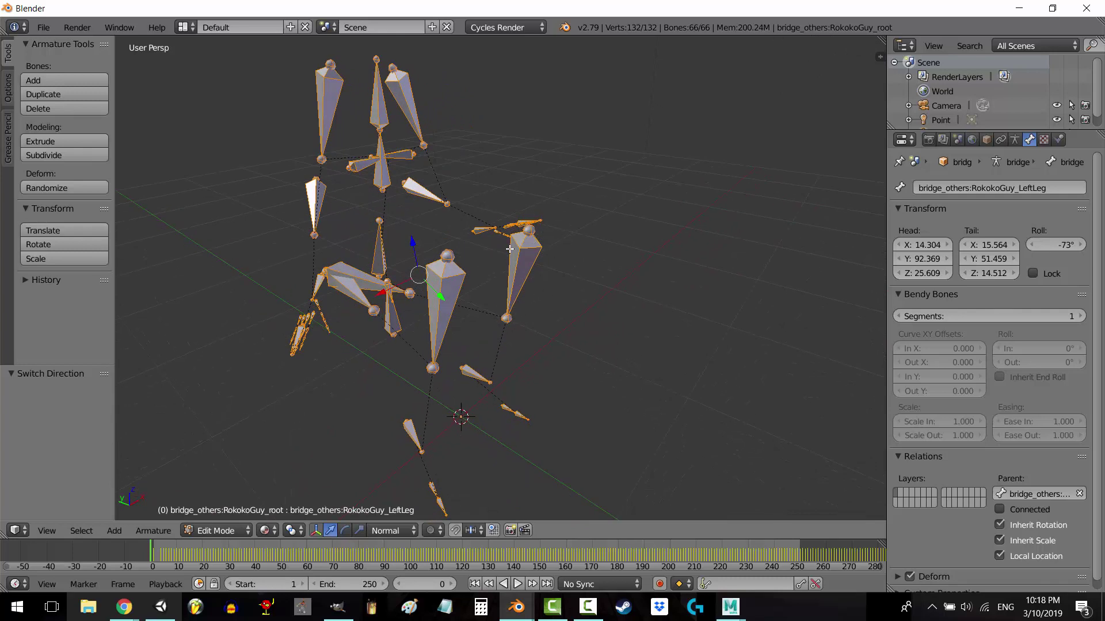
middle_click_drag(536, 329, 627, 325)
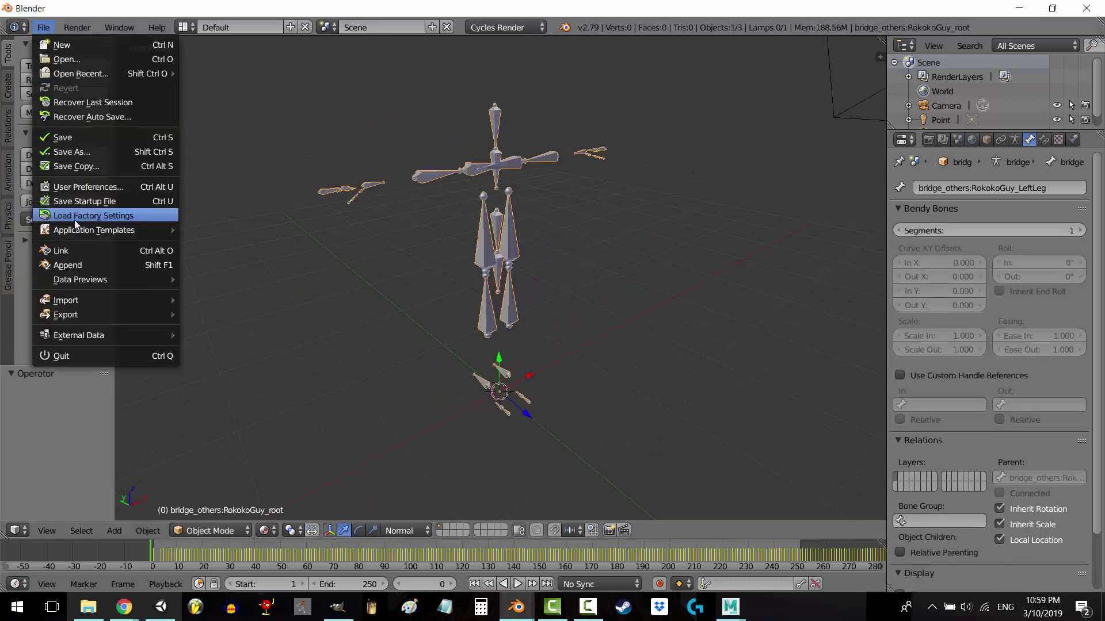
- Import lock1-intro.fbx with Automatic Bone Orientation and Force Connect Children on, then select the left foot joint
mouse_move(98, 301)
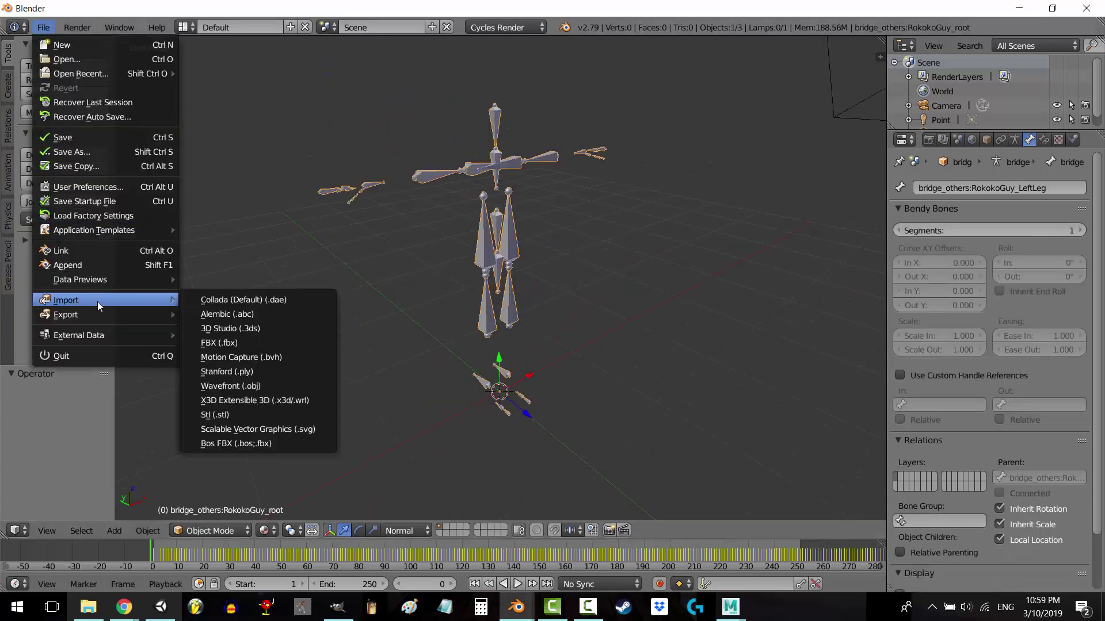
left_click(238, 344)
left_click(245, 176)
left_click(115, 350)
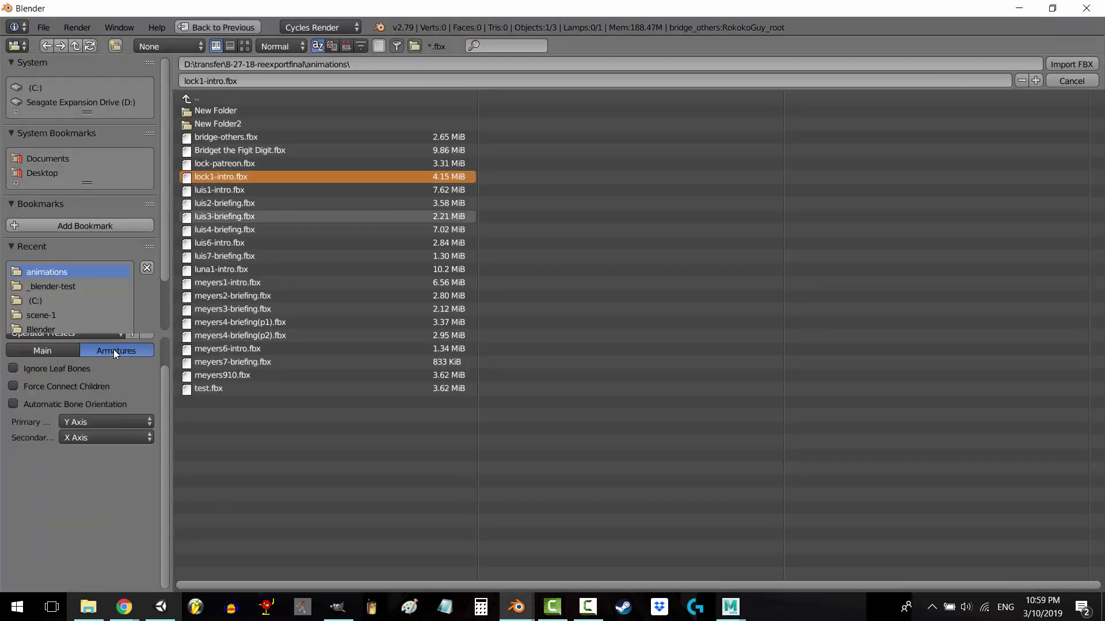
left_click(14, 404)
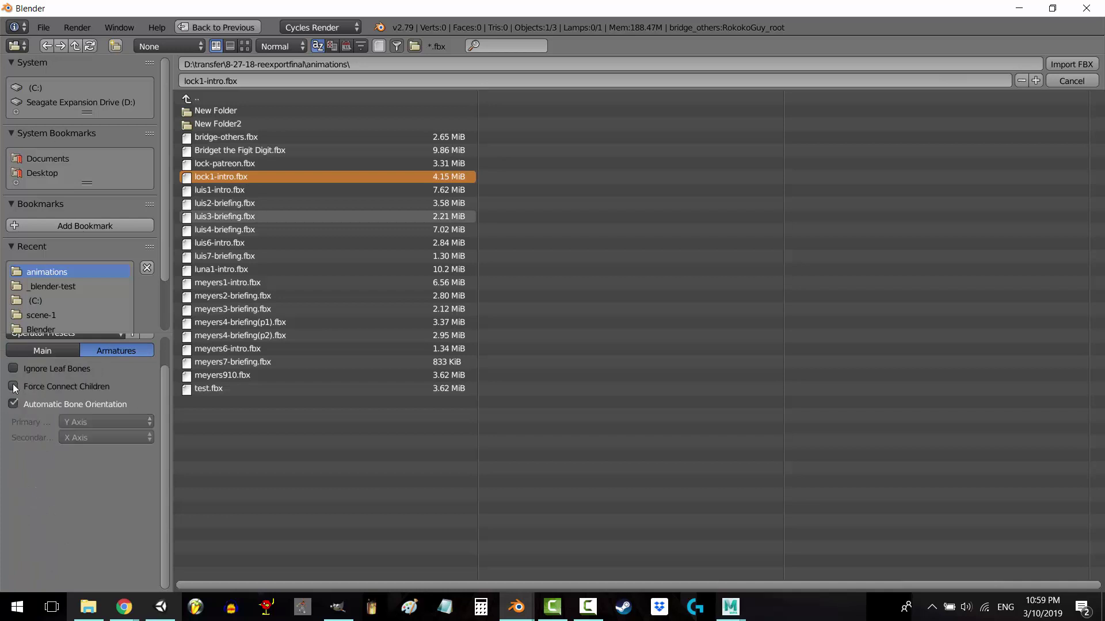
left_click(13, 386)
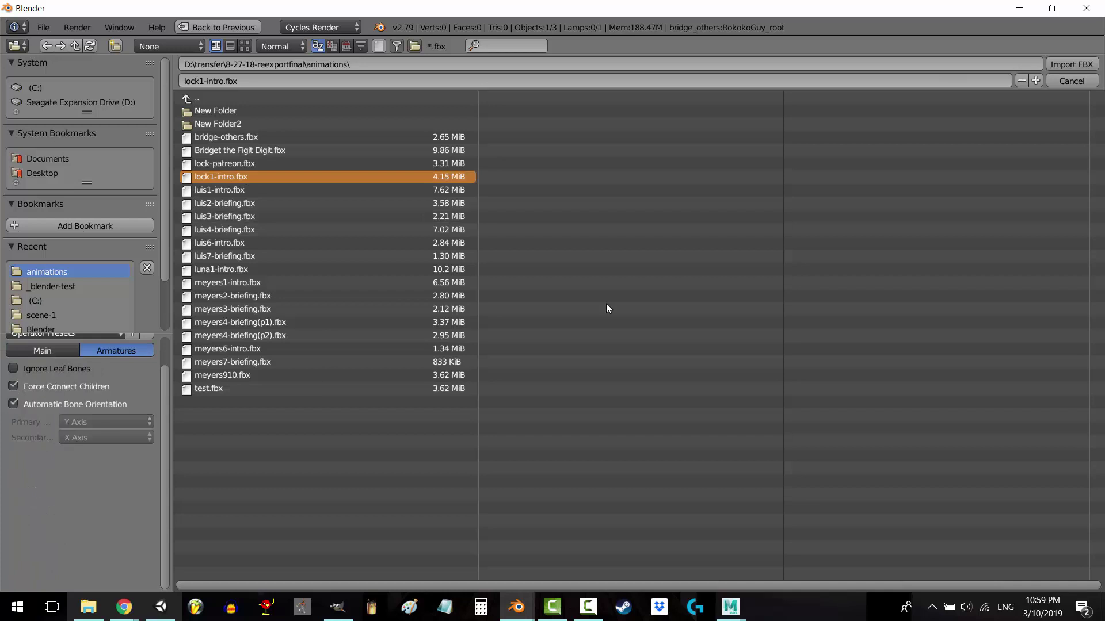
left_click(1069, 64)
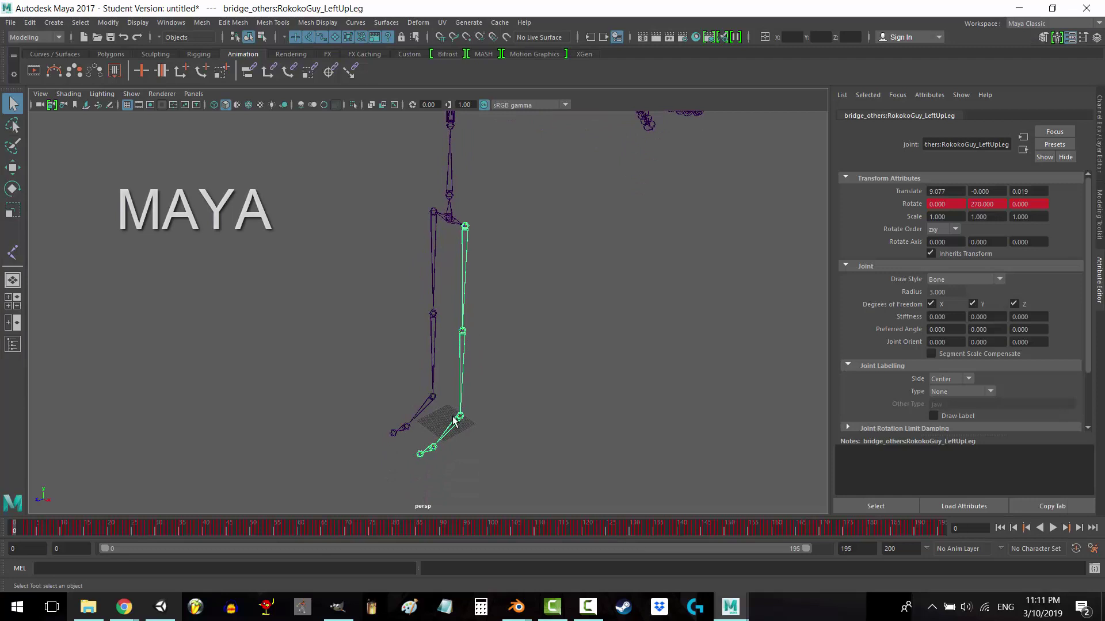
left_click(450, 439)
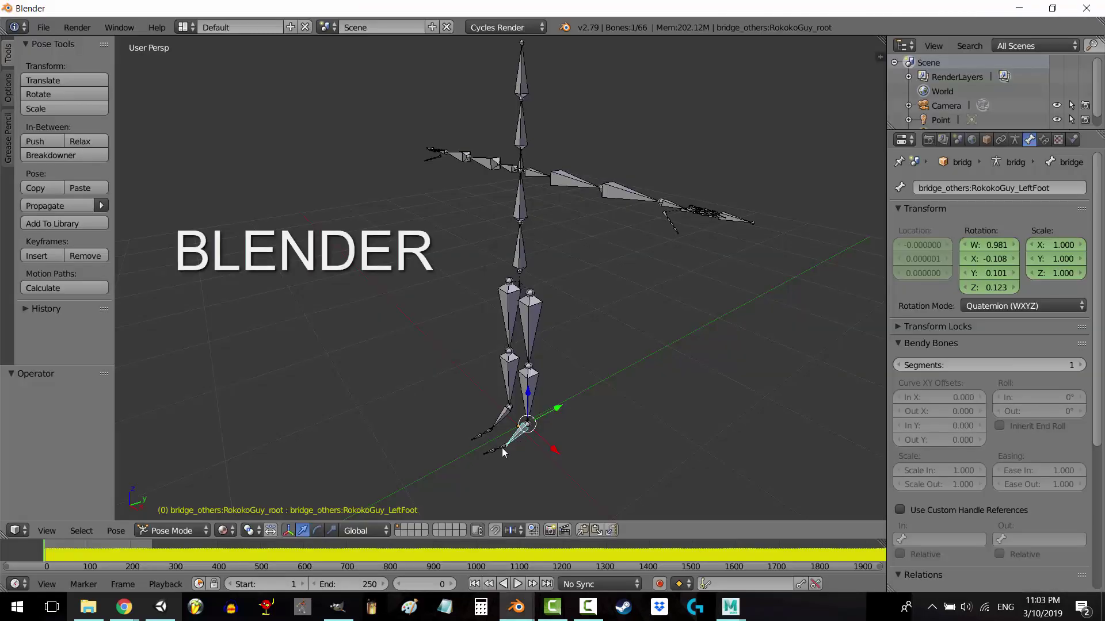
- Inspect the left toe, both toe end bones, the head and the left pinky end bone
right_click(502, 453)
right_click(492, 455)
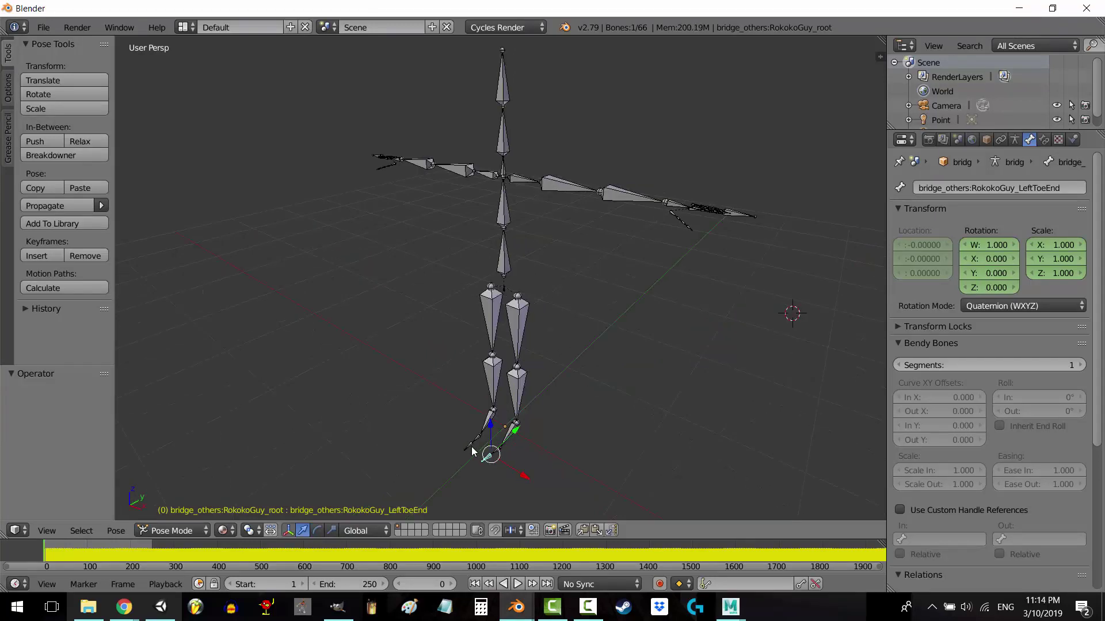
right_click(474, 451)
right_click(504, 96)
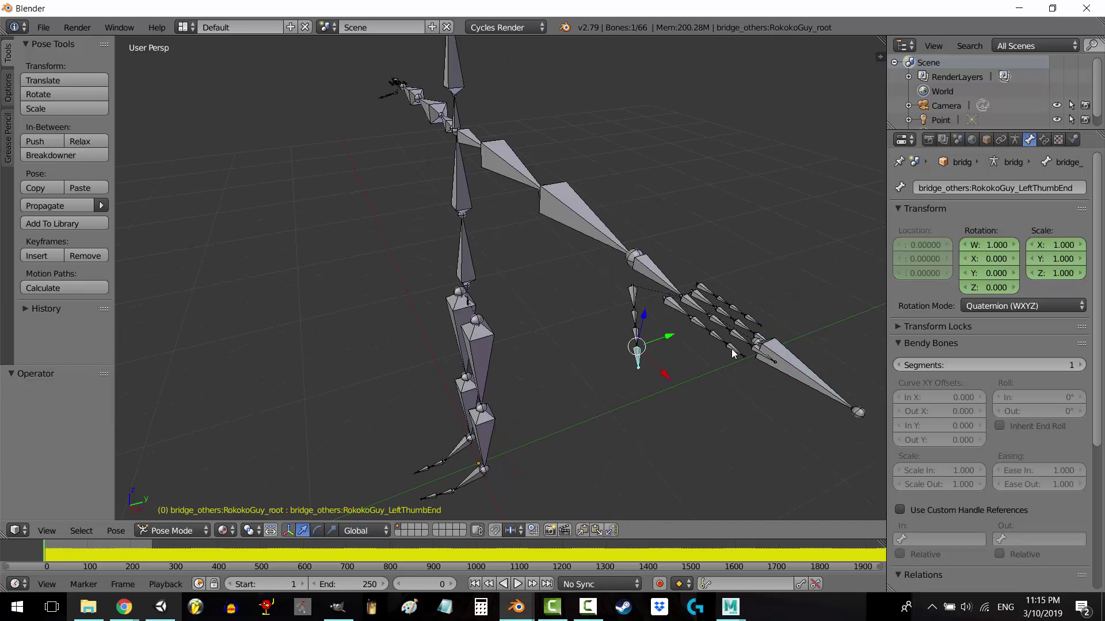
right_click(751, 320)
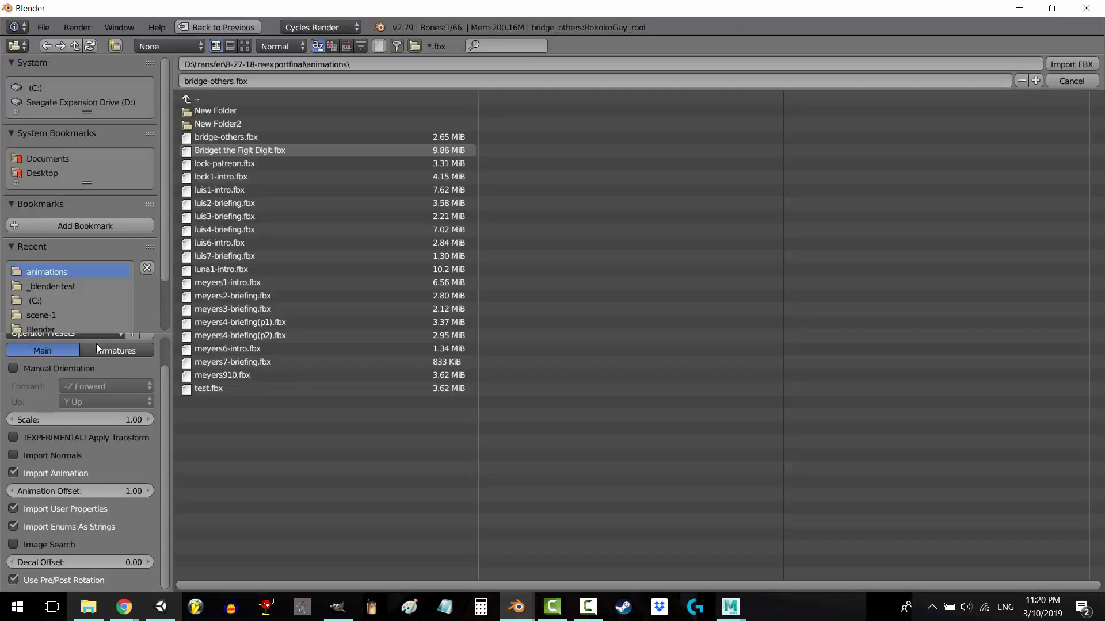
- Re-import with Ignore Leaf Bones enabled and switch the armature to Edit Mode
left_click(98, 348)
left_click(13, 369)
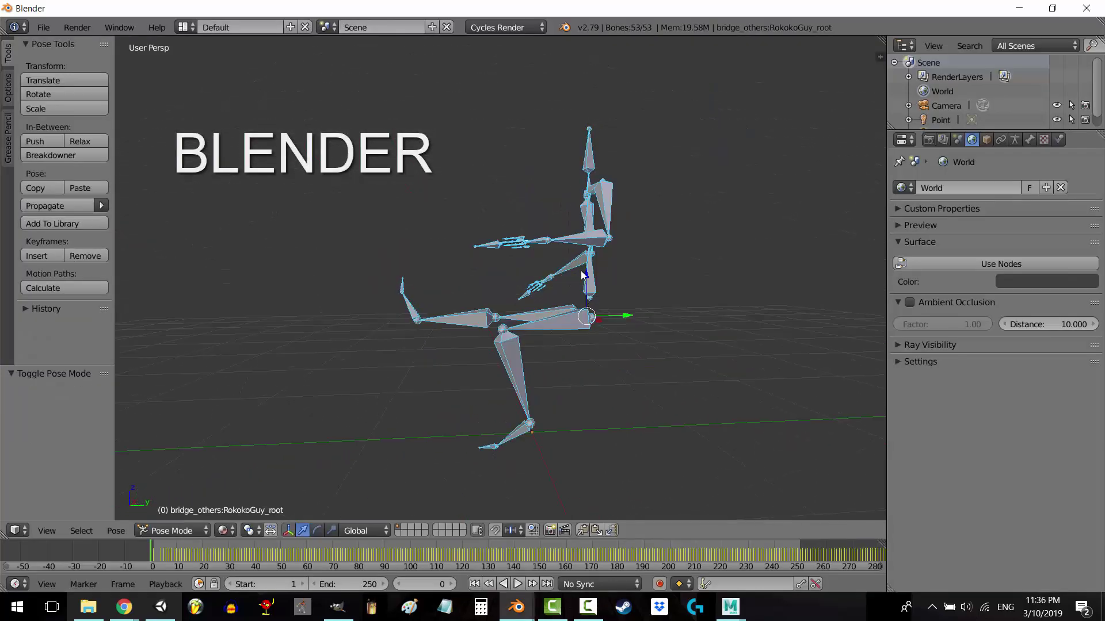
left_click(214, 531)
left_click(177, 496)
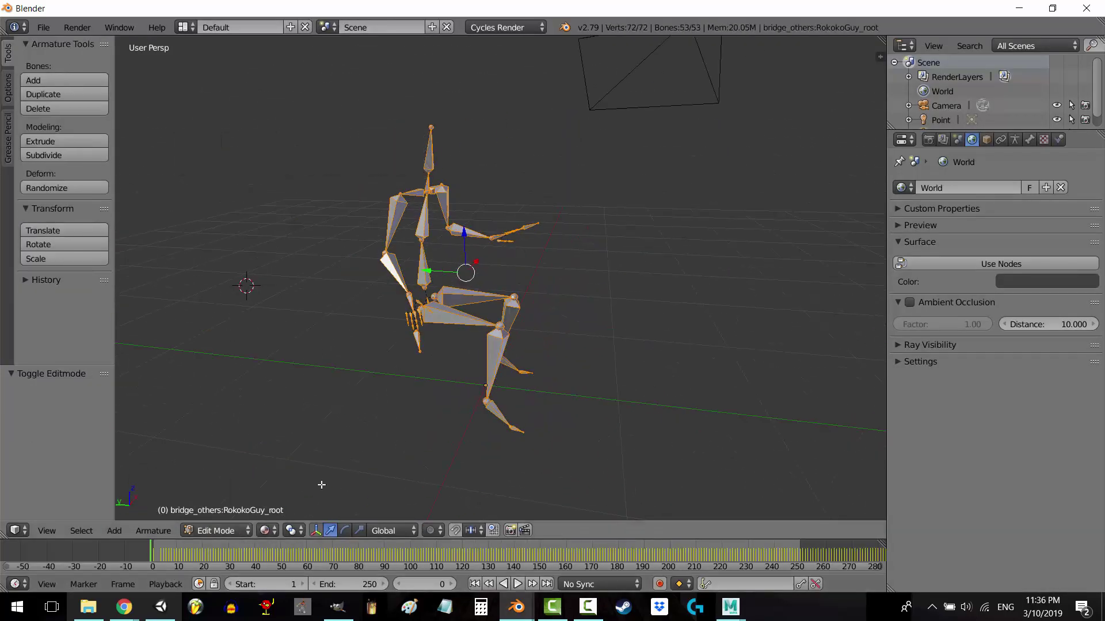
- Switch the armature to Pose Mode and inspect the Spine bone's rotation from several angles
left_click(218, 531)
left_click(227, 485)
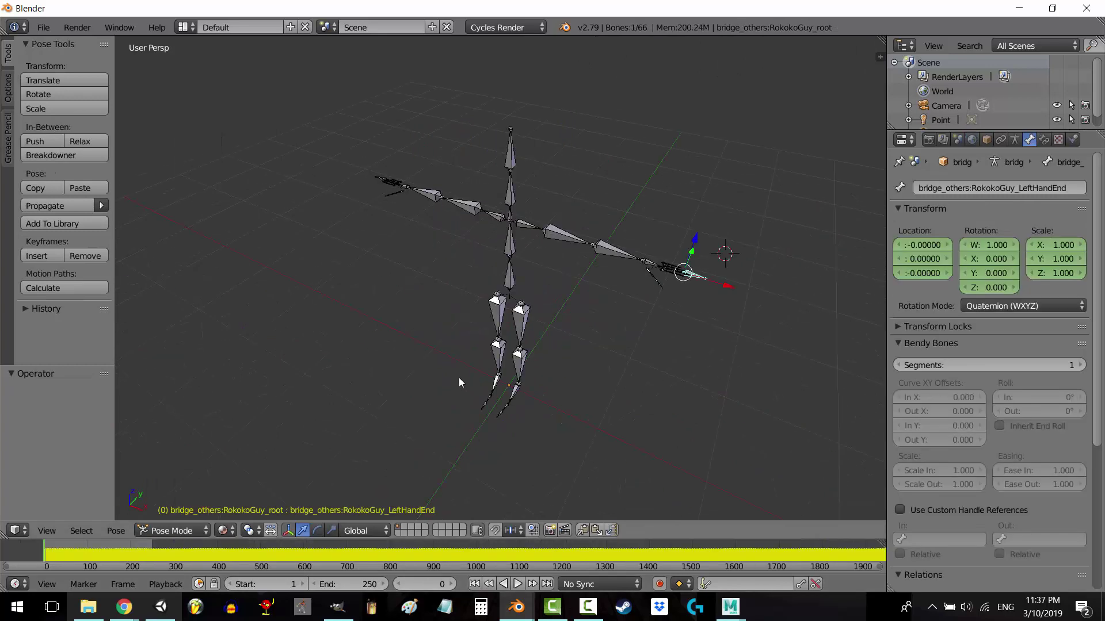
middle_click_drag(458, 377, 550, 350)
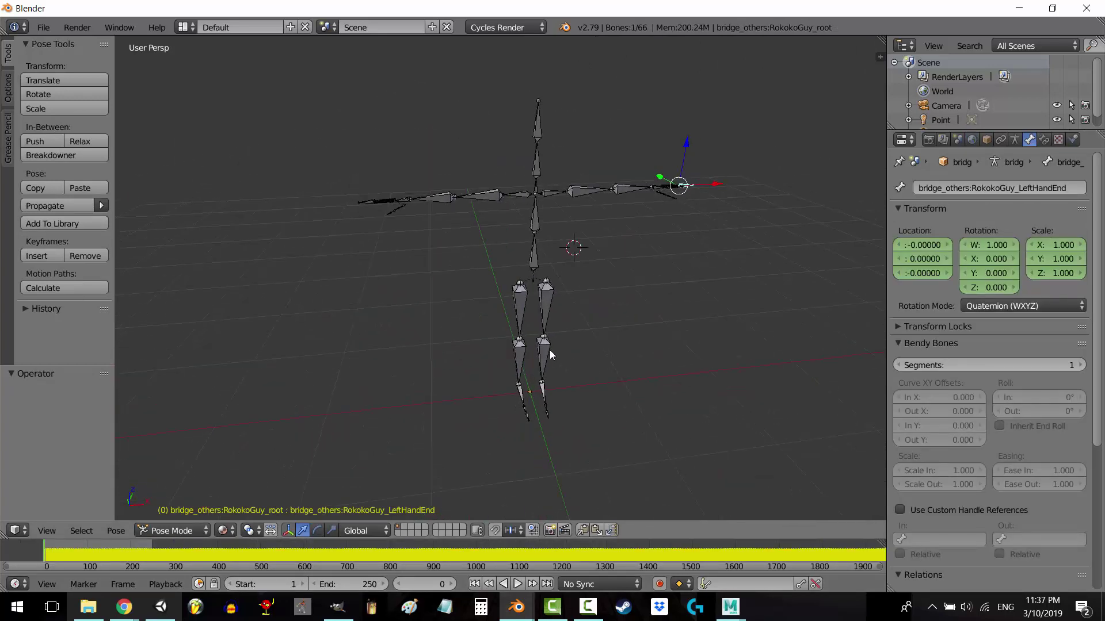
right_click(475, 342)
middle_click_drag(478, 343, 537, 392)
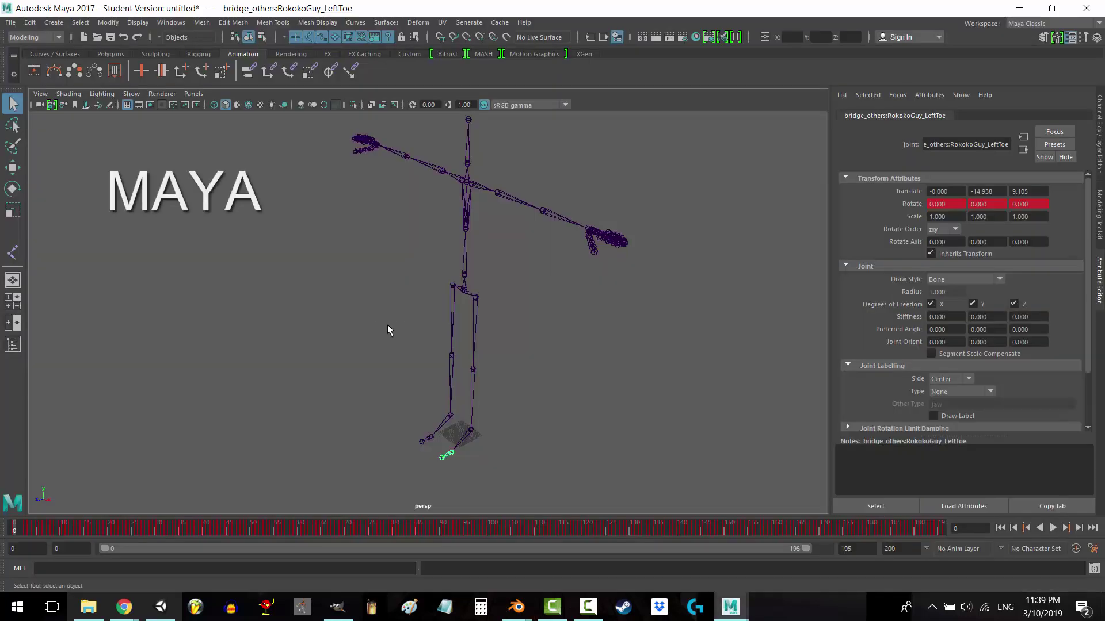
- Tumble around the Maya skeleton at frame 0, then step to frame 1 where motion starts
left_click_drag(404, 330, 406, 362, "alt")
key("bracketleft")
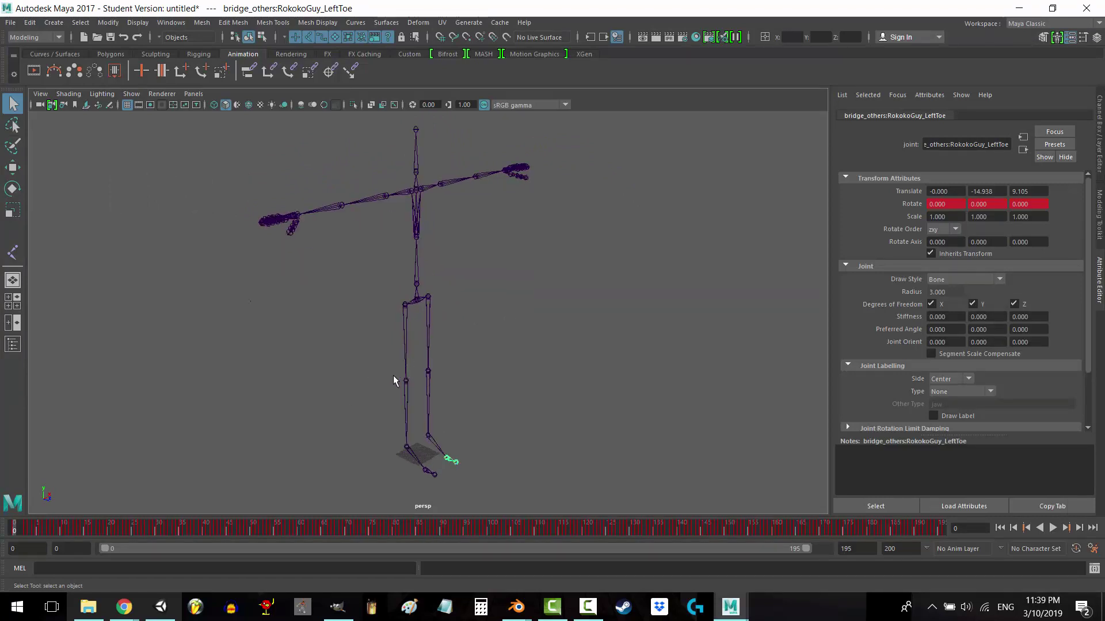
left_click(19, 533)
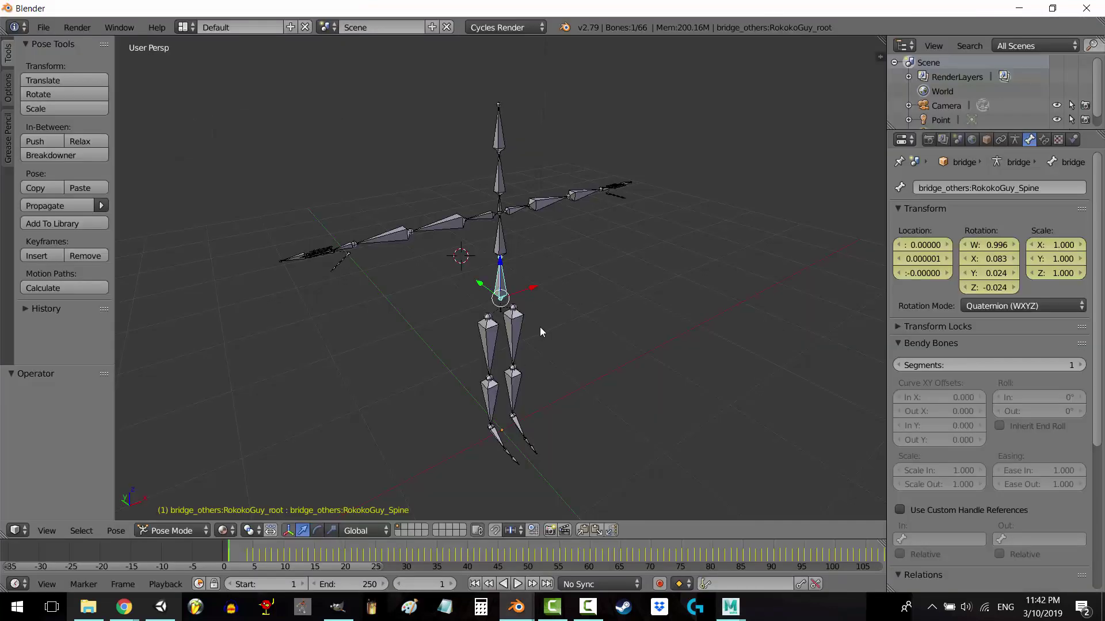
- Go back to frame 0 and switch to Edit Mode, orbiting to view the crouched rest pose
mouse_move(545, 325)
middle_mouse_down()
mouse_move(569, 318)
mouse_move(535, 340)
middle_mouse_up()
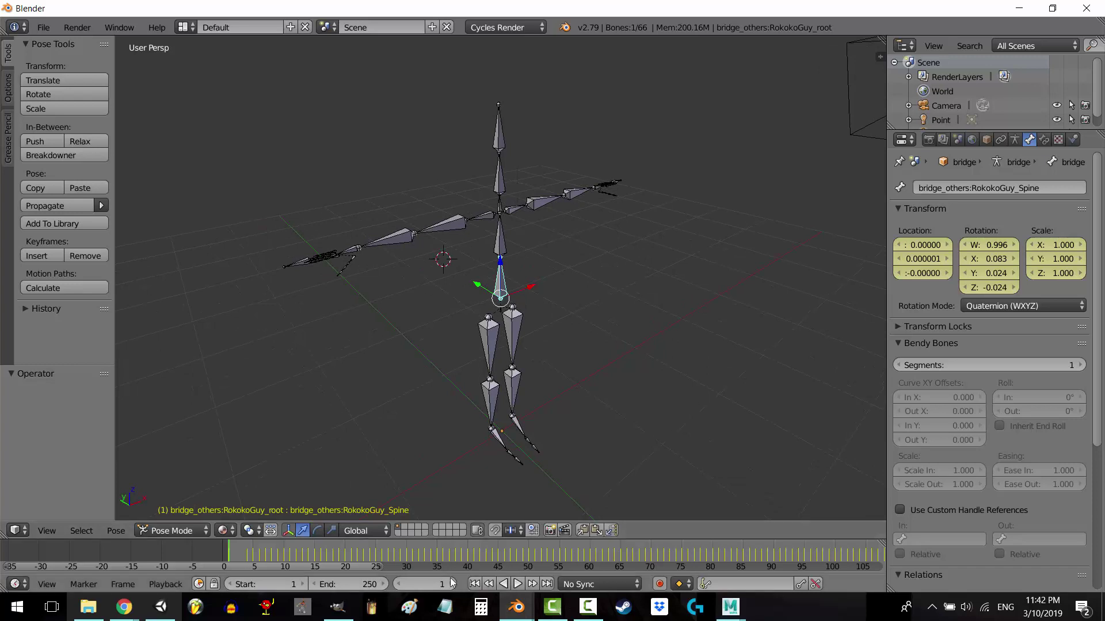
key("Left")
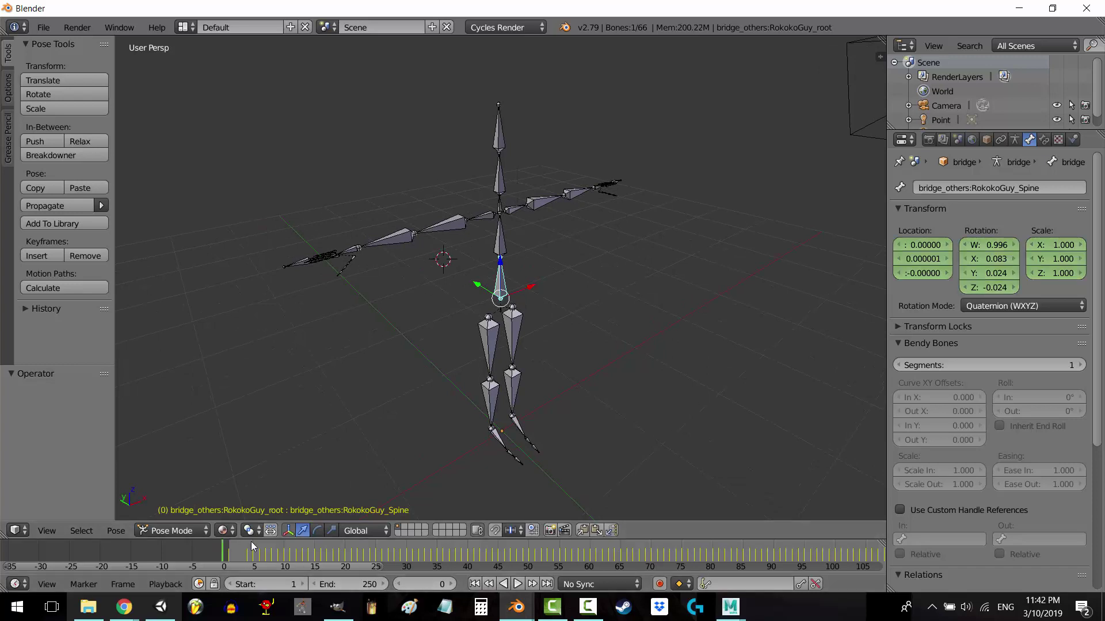
left_click(172, 530)
left_click(190, 492)
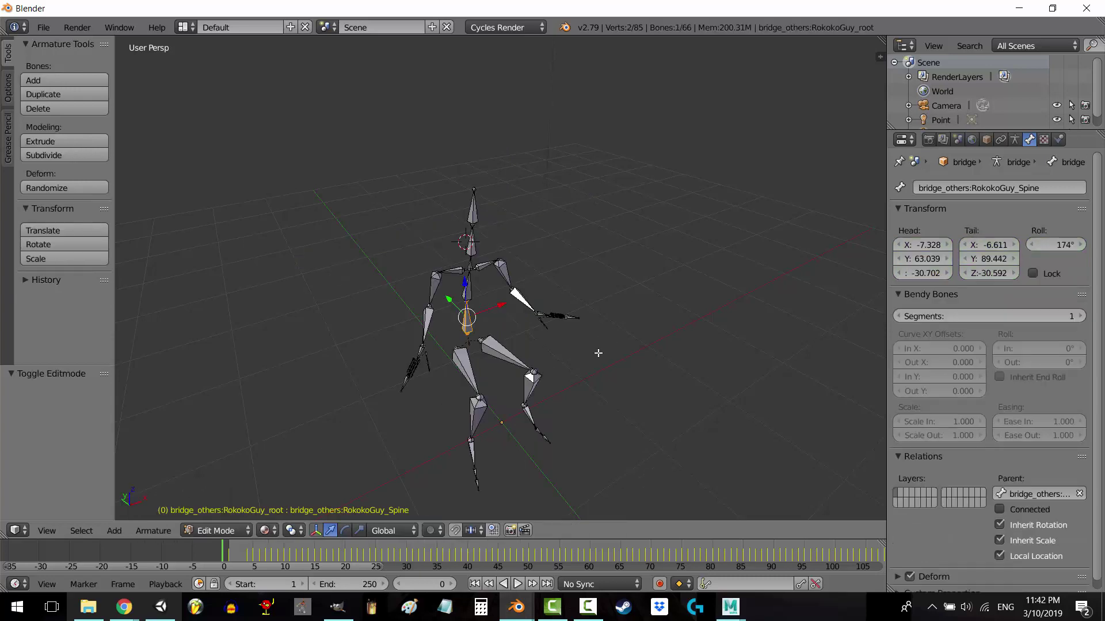
middle_click_drag(595, 354, 215, 365)
- Back in Pose Mode, apply the current T-pose as the armature's rest pose
key("ctrl+z")
left_click(116, 531)
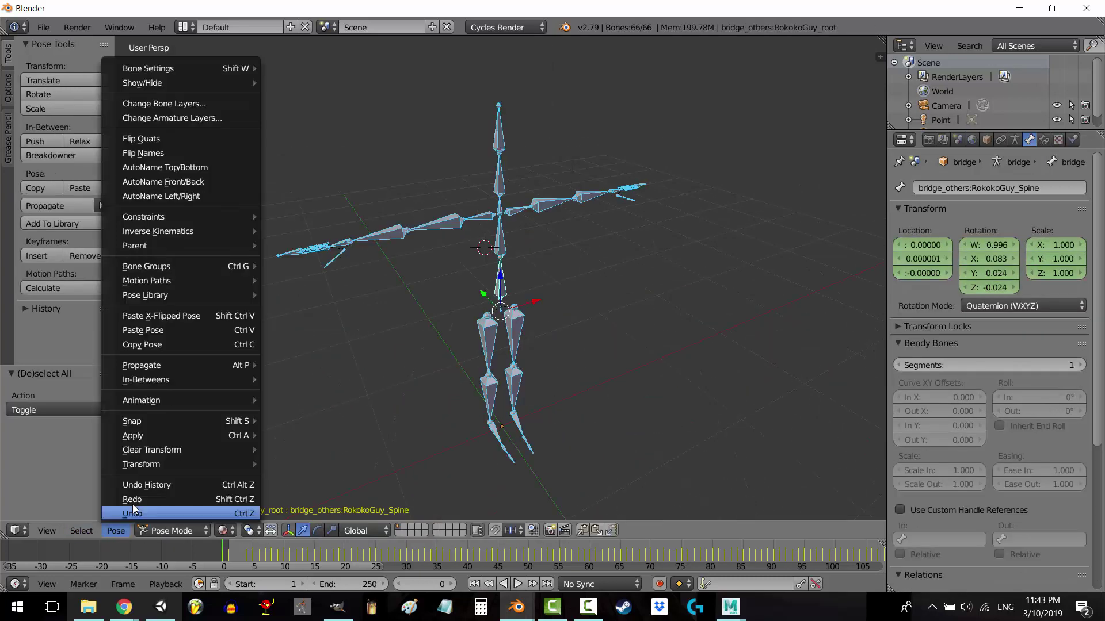
mouse_move(169, 435)
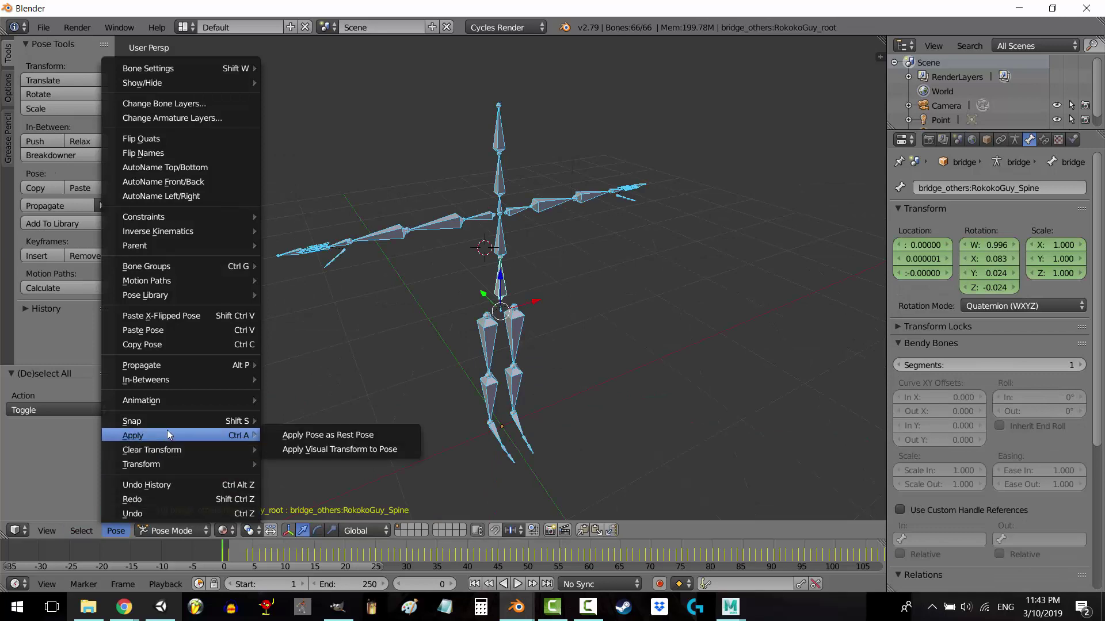
left_click(347, 434)
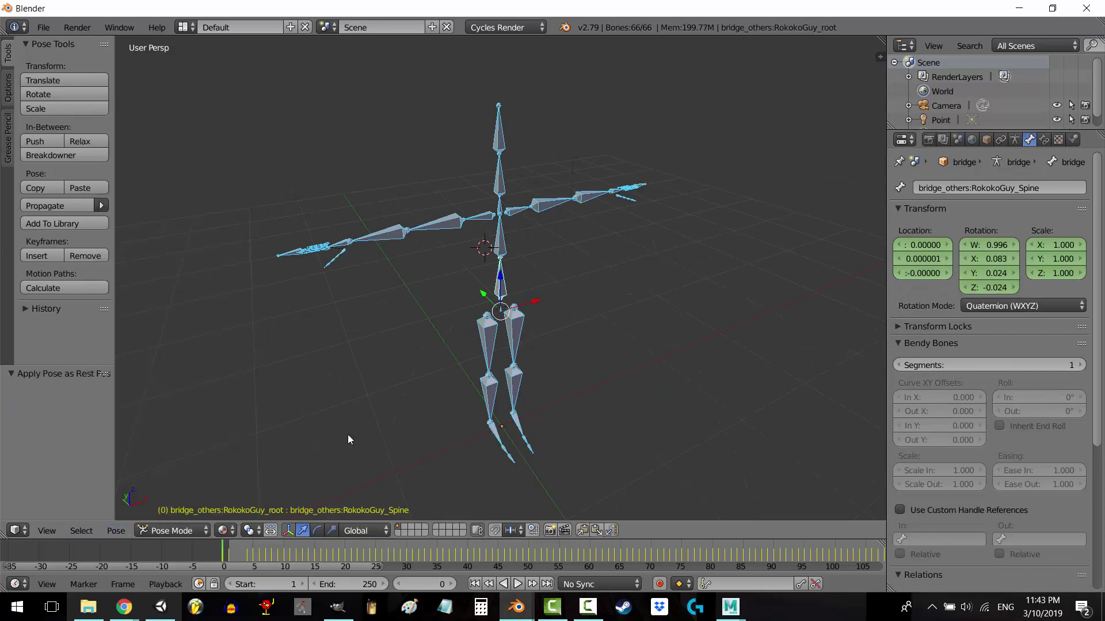
- Check the new rest pose in Edit Mode, then return to Pose Mode and scrub the frames
left_click(172, 531)
left_click(178, 498)
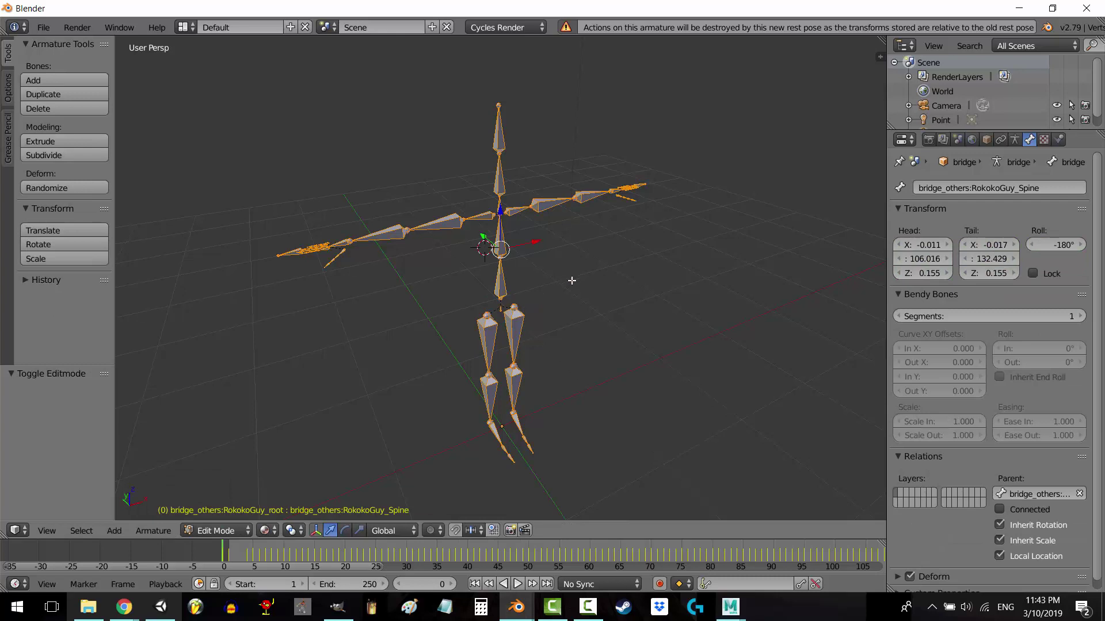
middle_click_drag(578, 292, 703, 264)
key("ctrl+Tab")
left_click(703, 264)
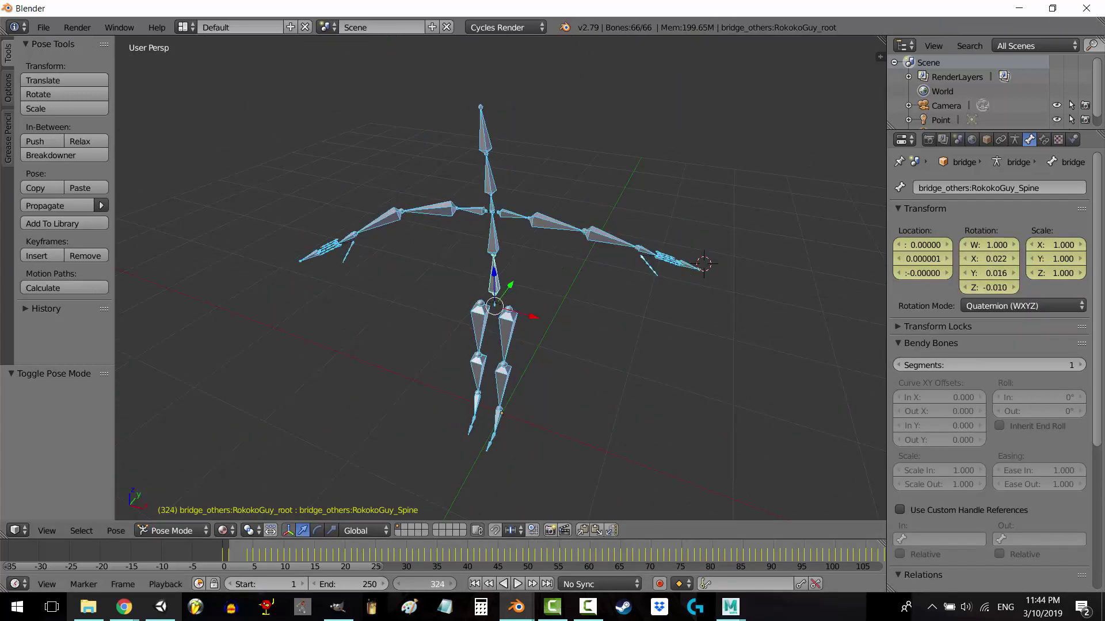
mouse_move(423, 584)
left_mouse_down()
mouse_move(452, 584)
mouse_move(409, 584)
left_mouse_up()
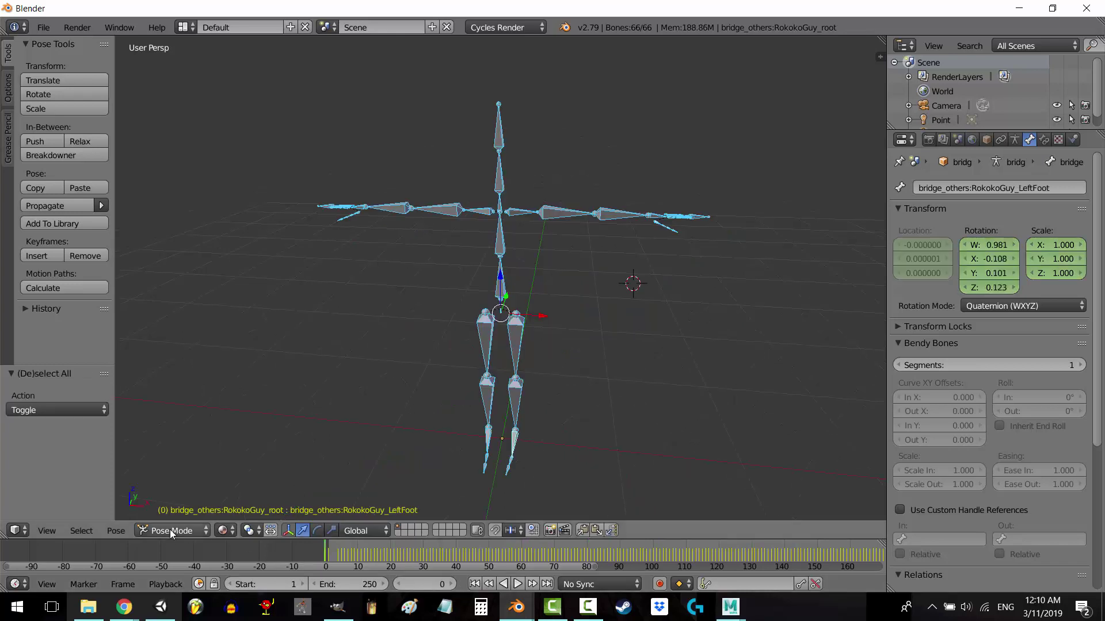
- Clear the rotation of every bone so the armature leaves its T-pose, and view it from the front
left_click(169, 529)
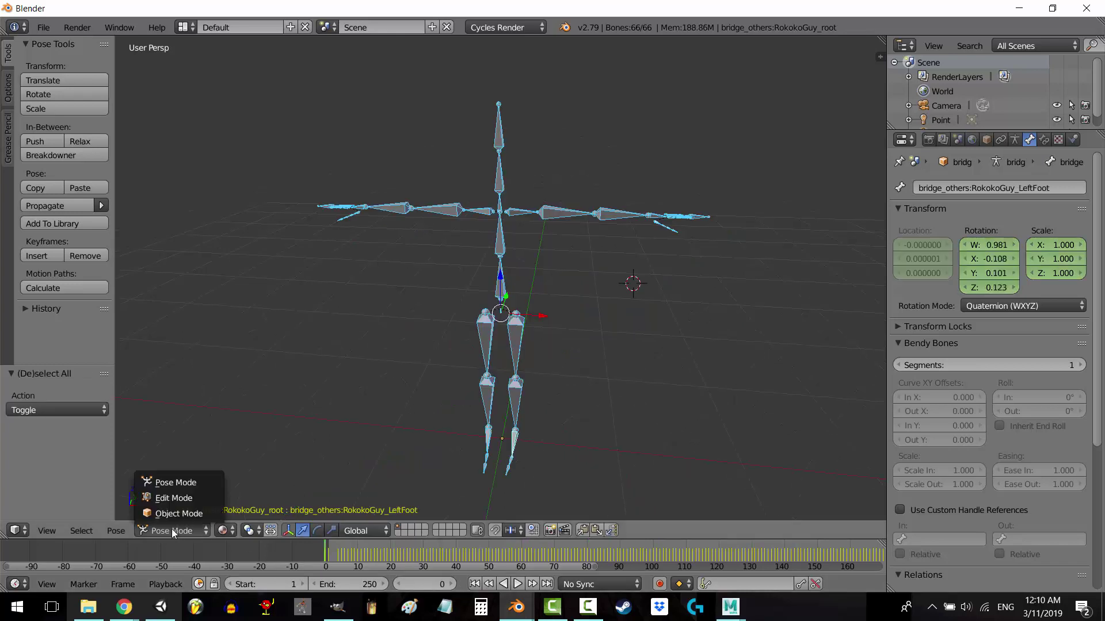
left_click(115, 531)
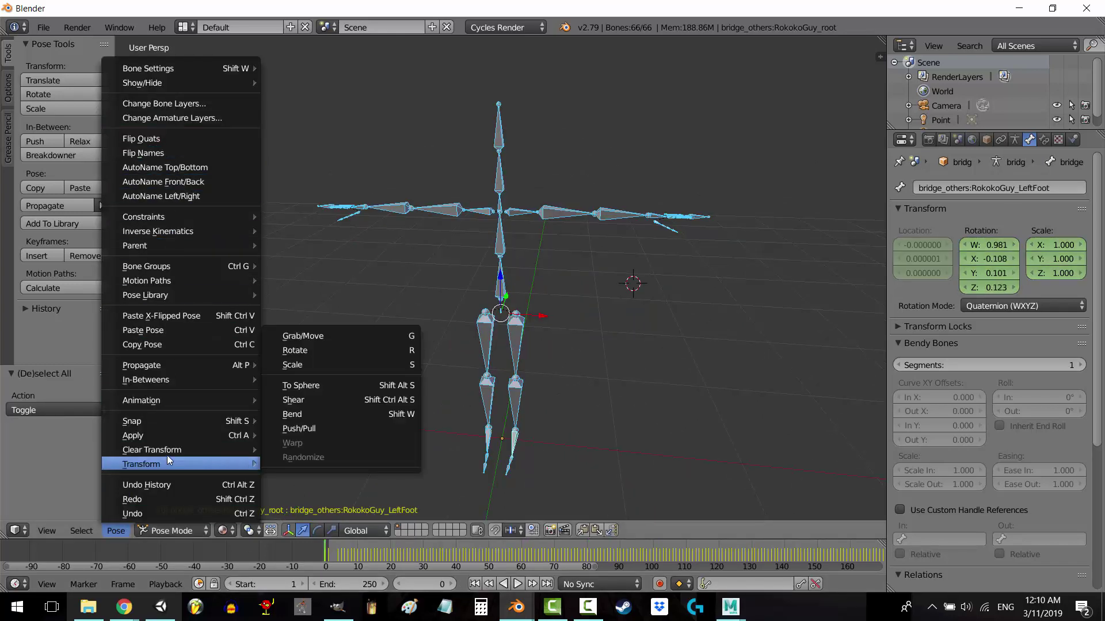
mouse_move(171, 447)
left_click(312, 485)
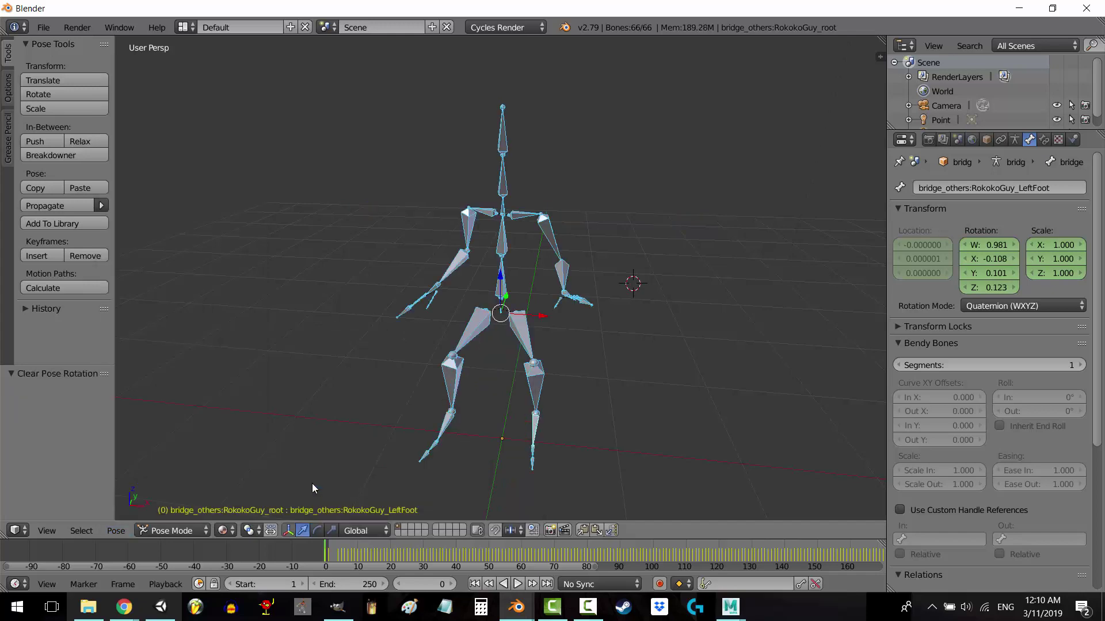
middle_click_drag(567, 344, 418, 338)
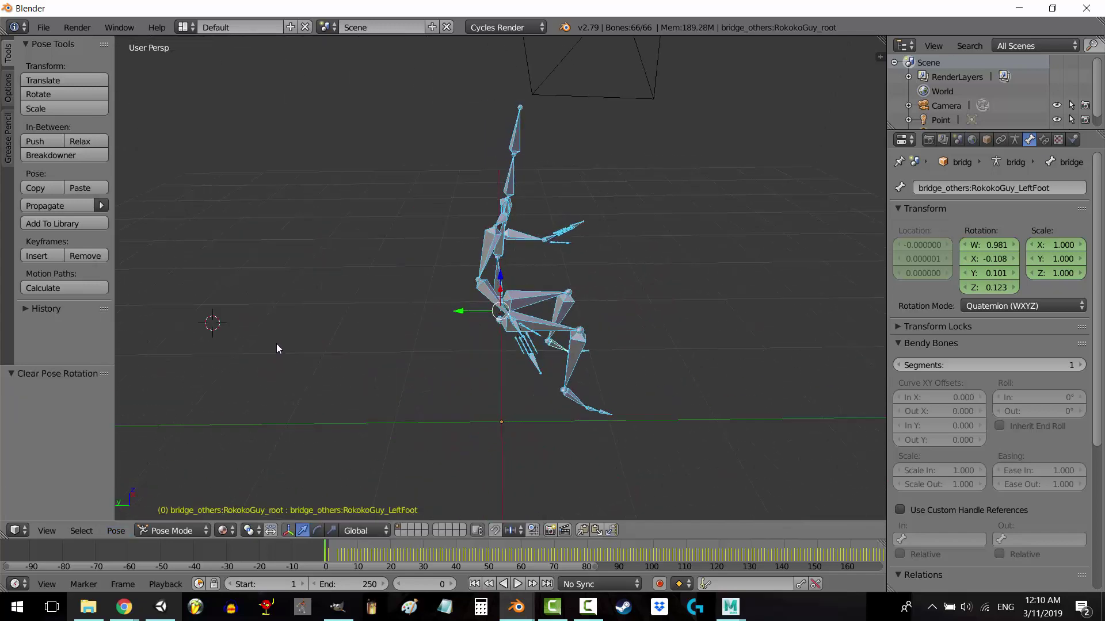
middle_click_drag(261, 346, 285, 351)
- Select the LeftArm, the next bone down the arm, and LeftUpLeg to check their values
right_click(562, 262)
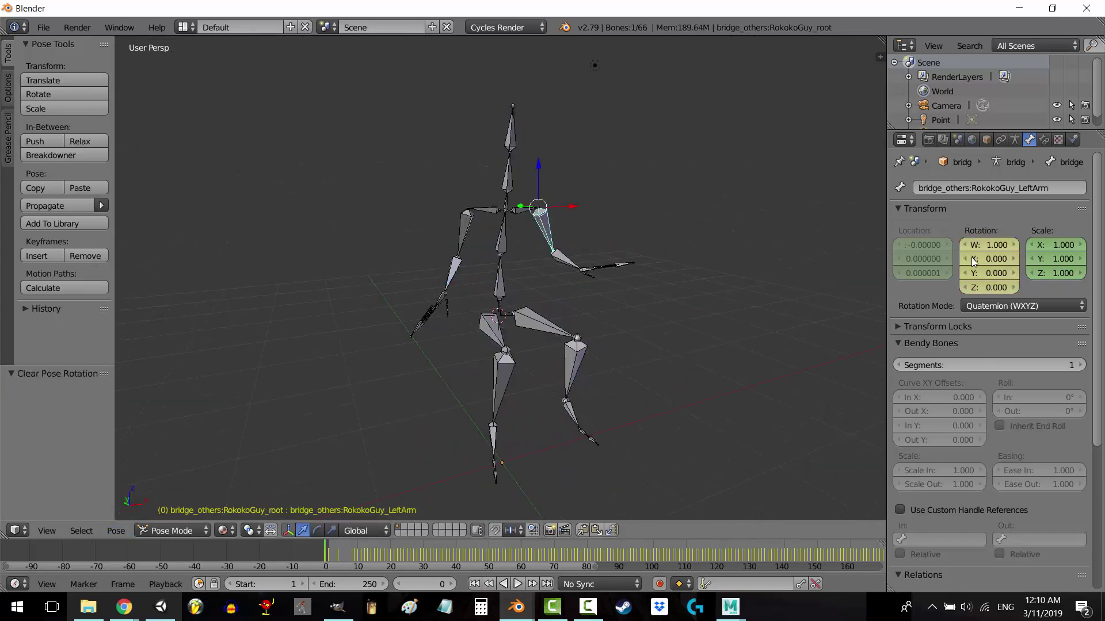
right_click(561, 263)
right_click(548, 329)
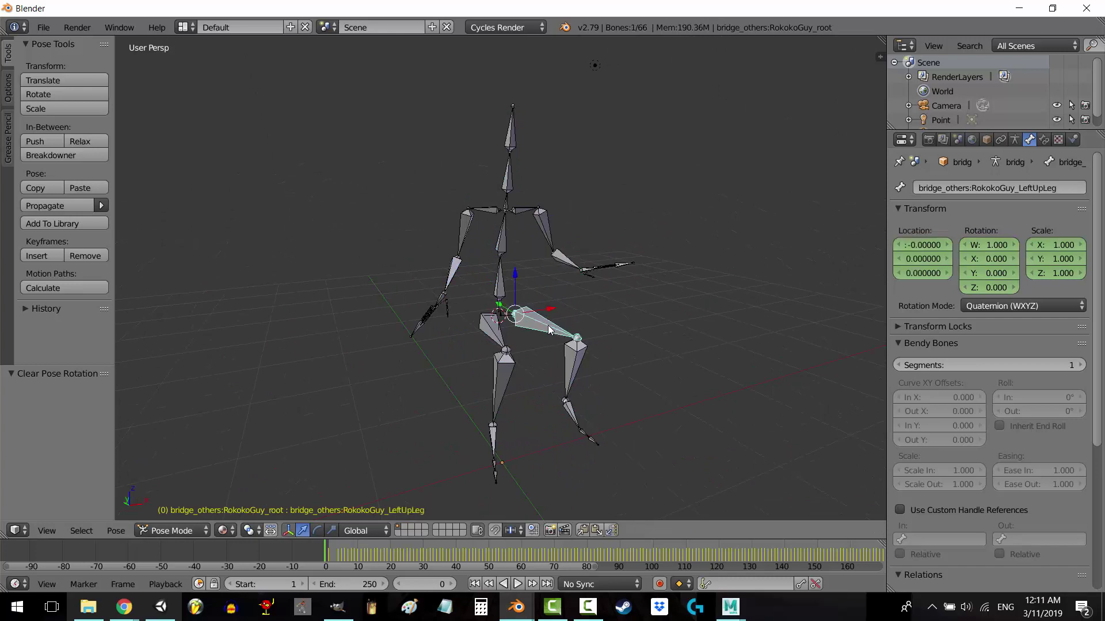
- Compare against the rest pose in Edit Mode, then return to Pose Mode
left_click(177, 537)
left_click(184, 498)
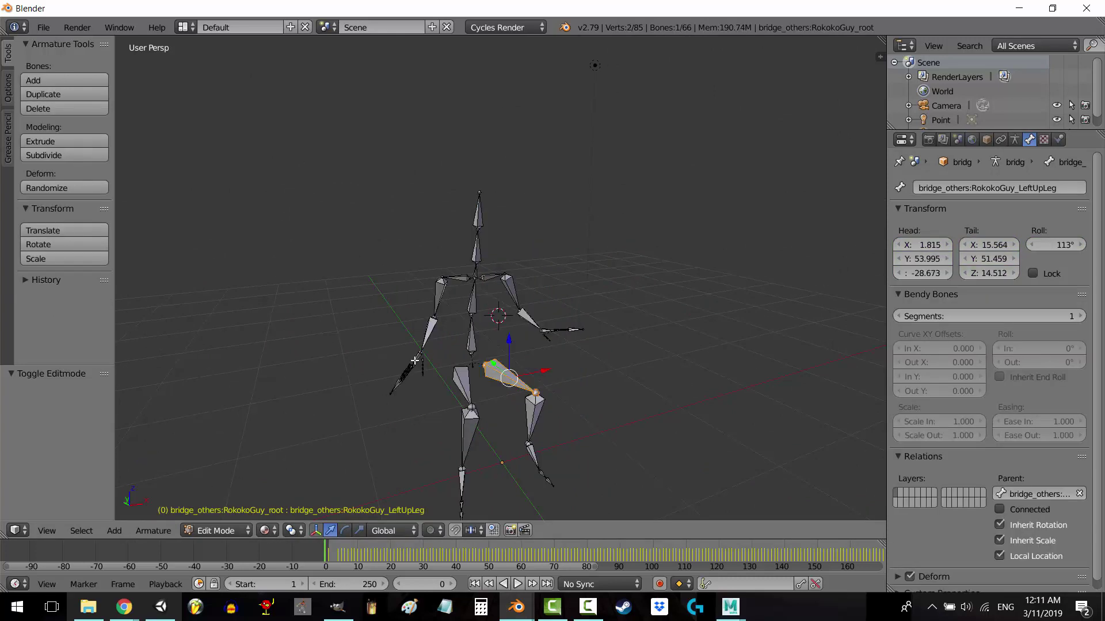
scroll(453, 432, "up", 2)
middle_click_drag(453, 432, 602, 356, "shift")
left_click(205, 530)
left_click(230, 483)
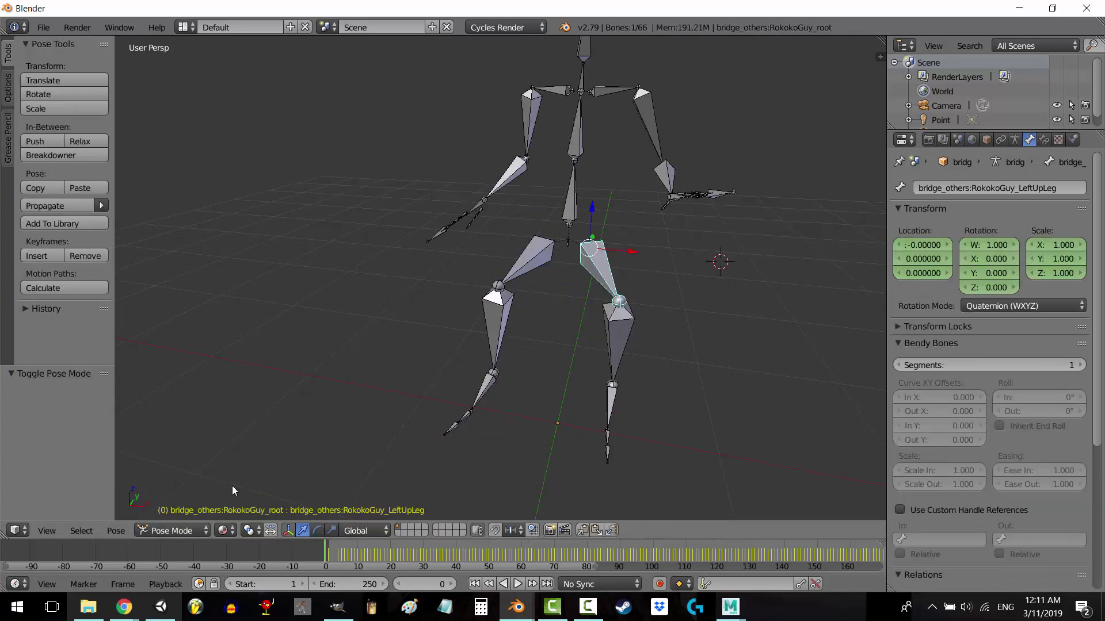
scroll(575, 288, "down", 2)
scroll(555, 262, "down", 1)
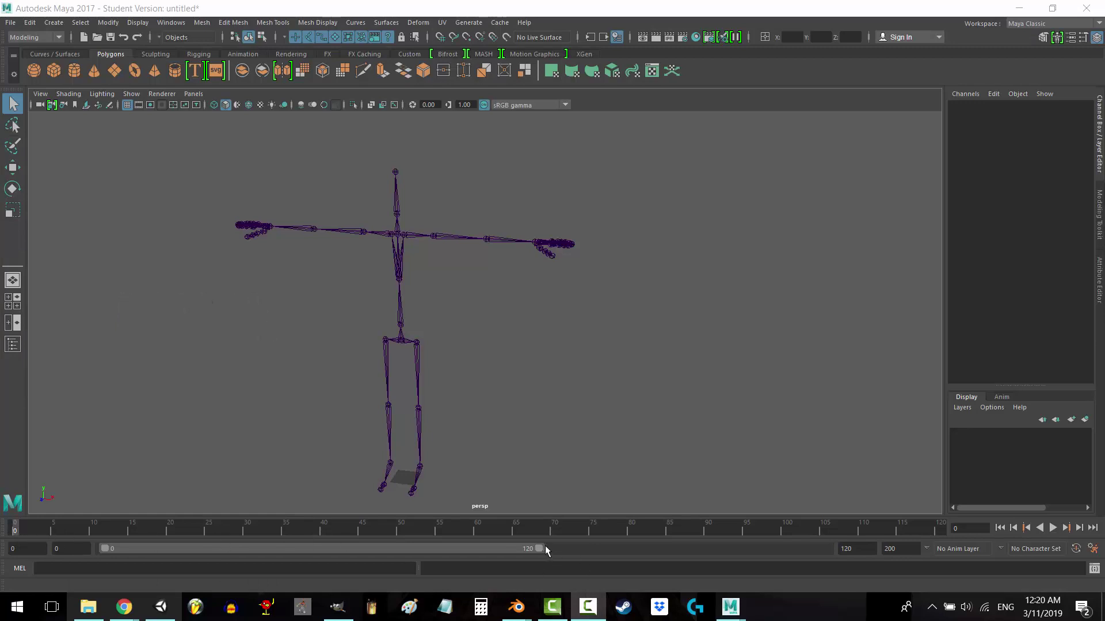
- Extend Maya's playback range end from 120 to 200 and play the mocap animation with Alt+V
left_click_drag(541, 548, 824, 549)
key("alt+v")
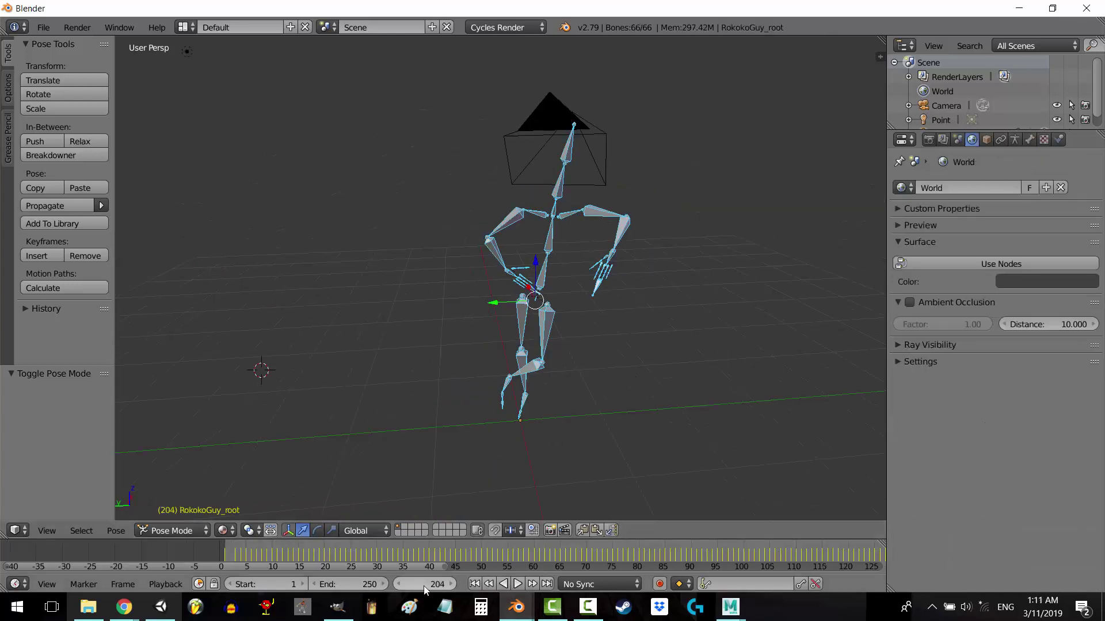
- Scrub RokokoGuy from frame 204 to 394, then bring up the bridge_others Blender window and orbit its view
mouse_move(438, 584)
left_mouse_down()
mouse_move(484, 583)
mouse_move(448, 587)
left_mouse_up()
mouse_move(516, 607)
left_click(403, 552)
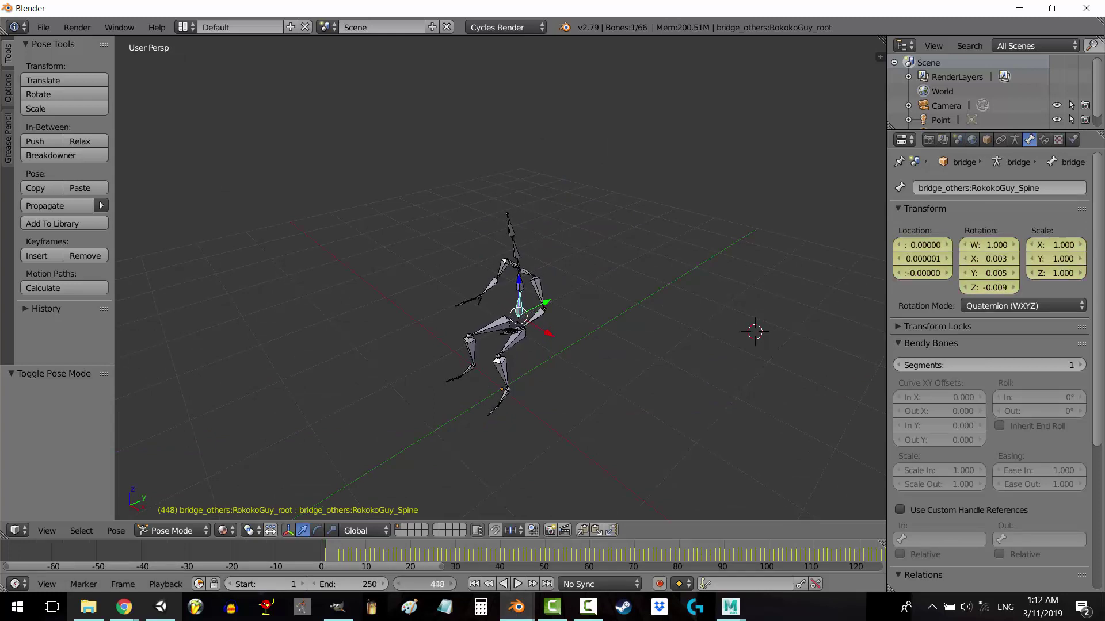
middle_click_drag(410, 417, 483, 478)
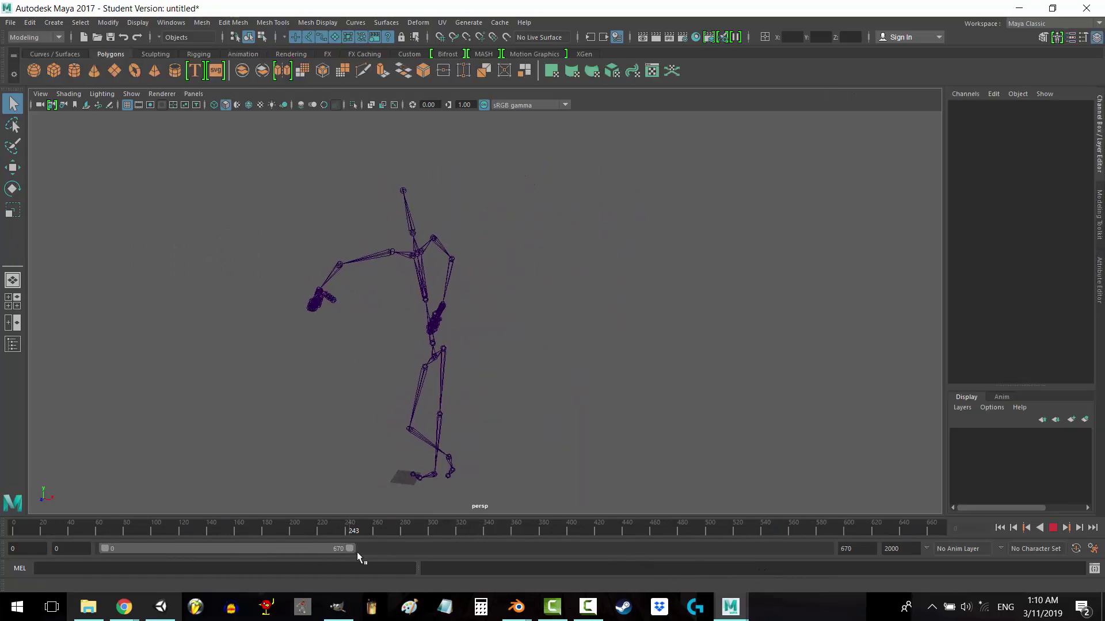
- Scrub the Maya skeleton's dance, then orbit, centre and scrub Blender's armature from frame 205 to 394
left_click_drag(361, 551, 311, 557)
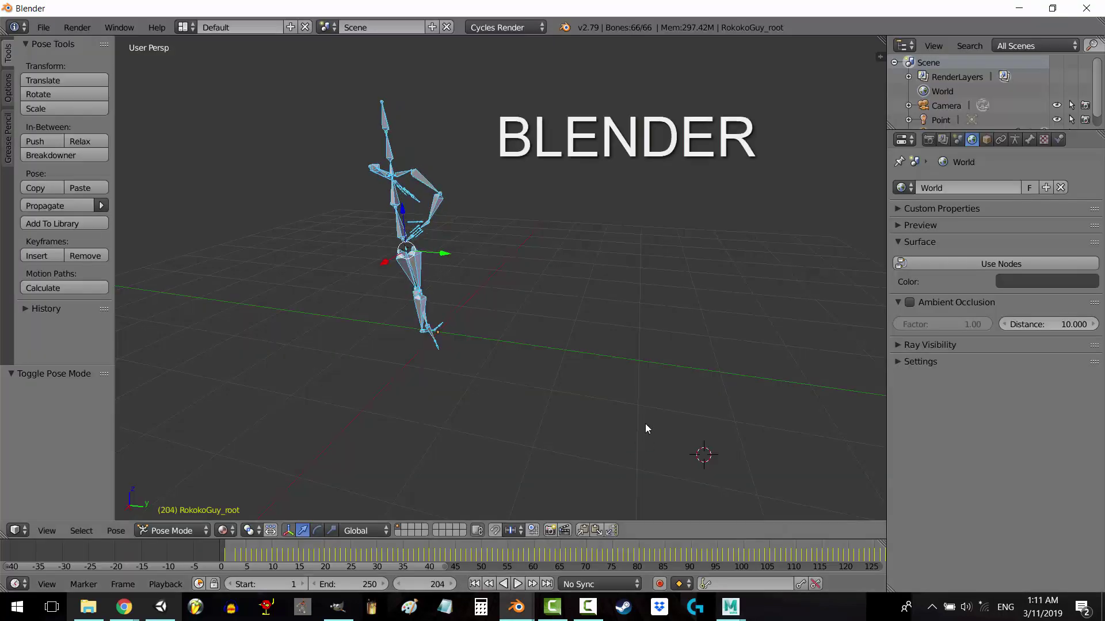
middle_click_drag(535, 295, 345, 317)
scroll(693, 346, "up", 3)
middle_click_drag(692, 346, 637, 361, "shift")
scroll(637, 360, "down", 3)
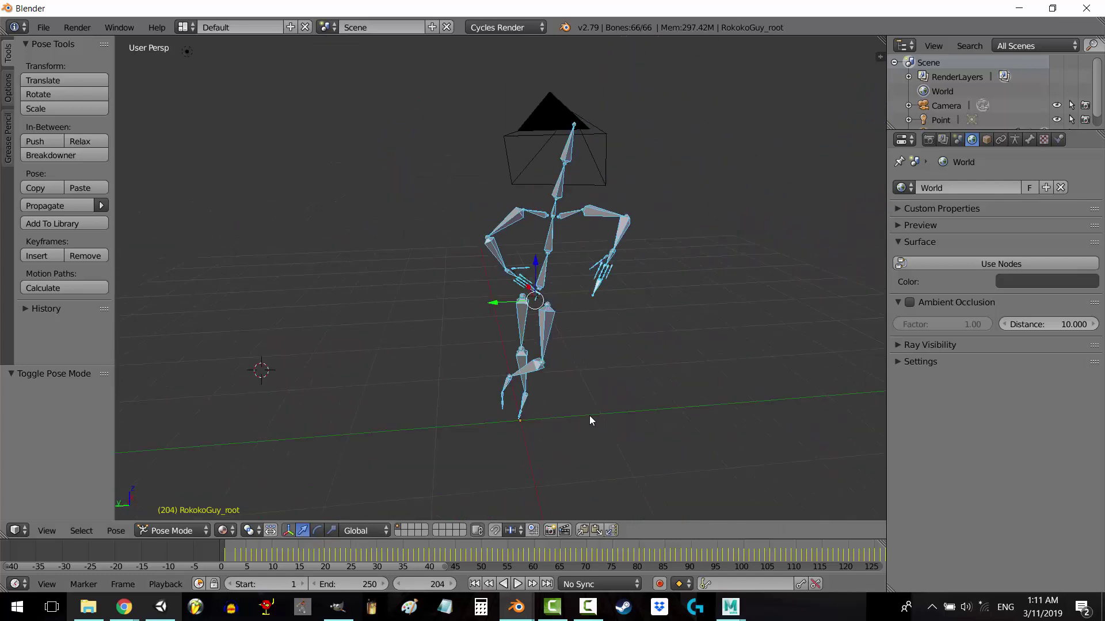
mouse_move(437, 585)
left_mouse_down()
mouse_move(489, 584)
mouse_move(439, 590)
left_mouse_up()
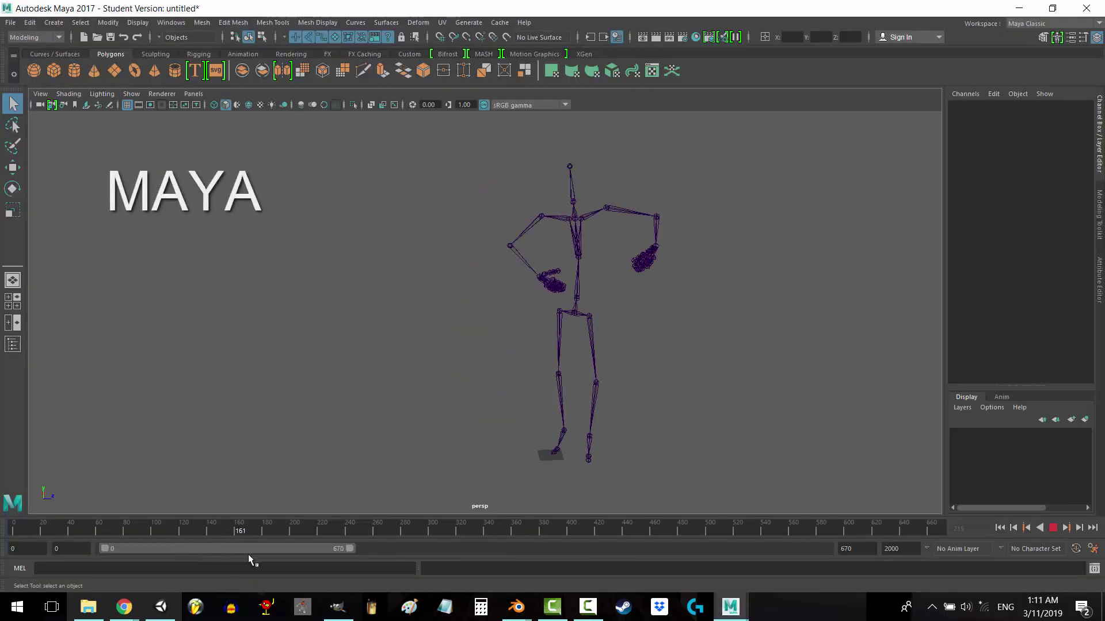